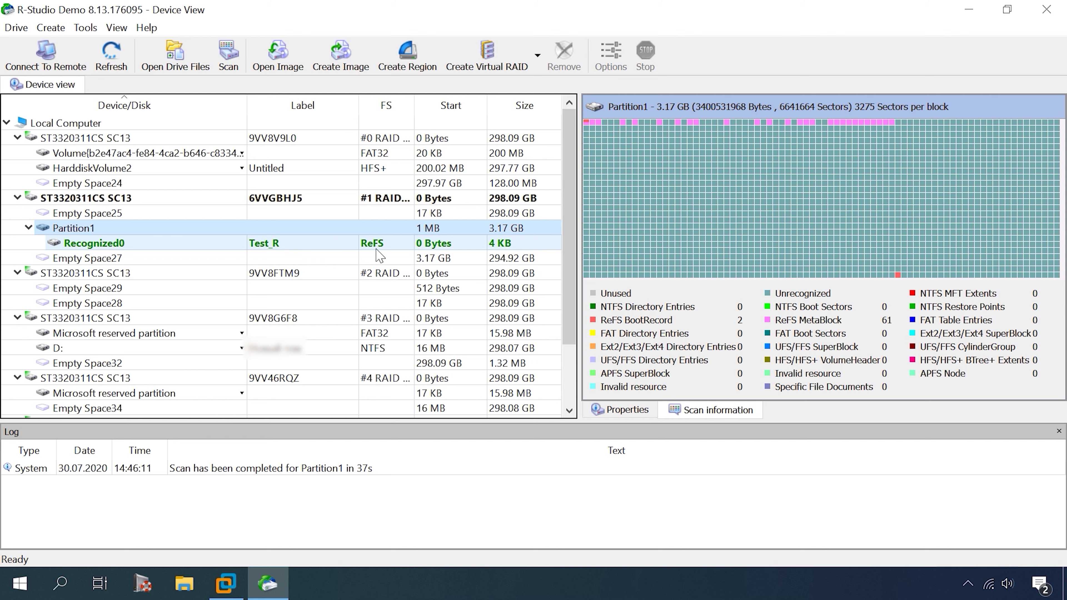
# Open the drive files of the Recognized0 ReFS partition and show the Root folder's contents as small icons.
pyautogui.rightClick(104, 248)
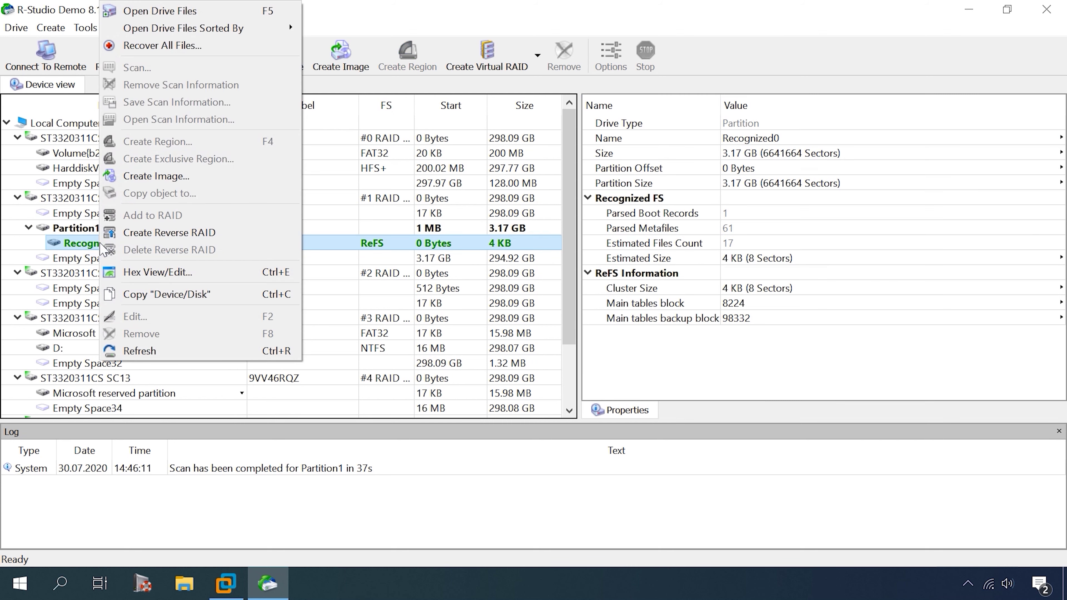
pyautogui.click(168, 15)
pyautogui.click(880, 411)
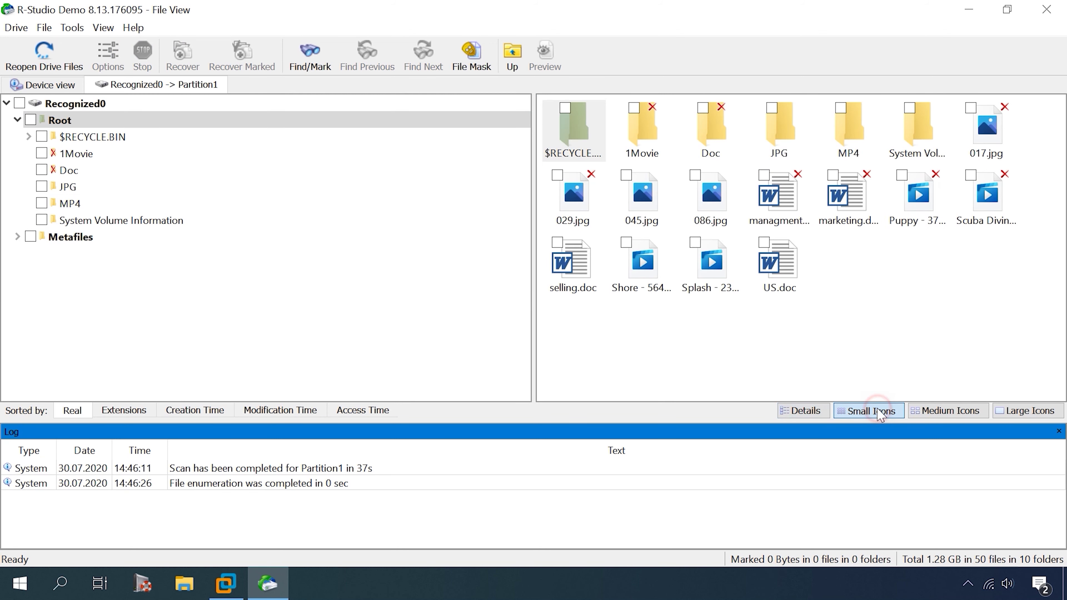
pyautogui.click(834, 291)
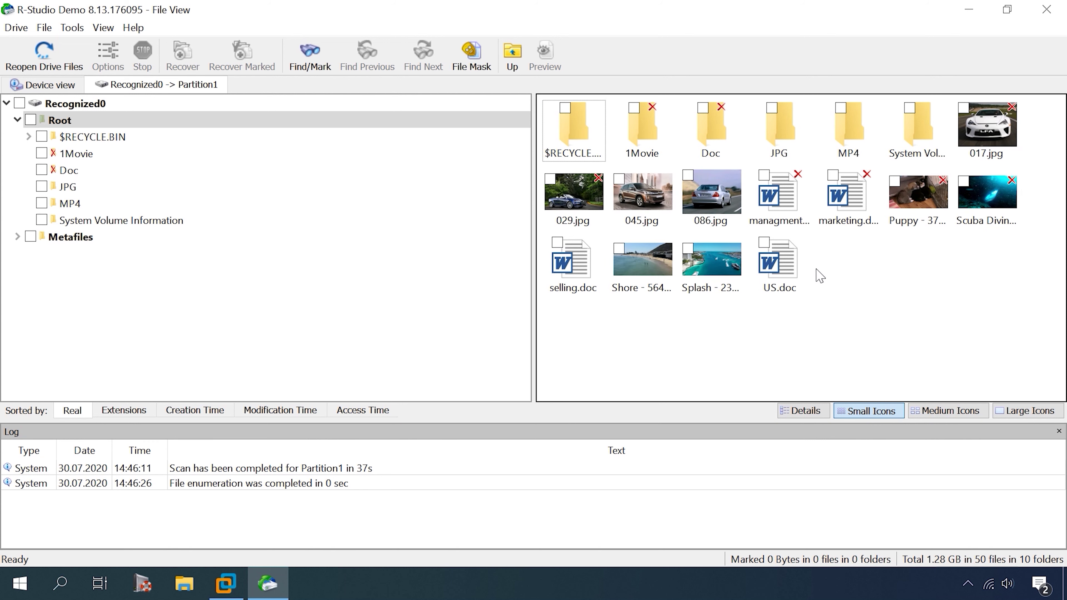
# Preview Tron.avi in the 1Movie folder and look through the Doc, JPG and MP4 folders.
pyautogui.doubleClick(647, 140)
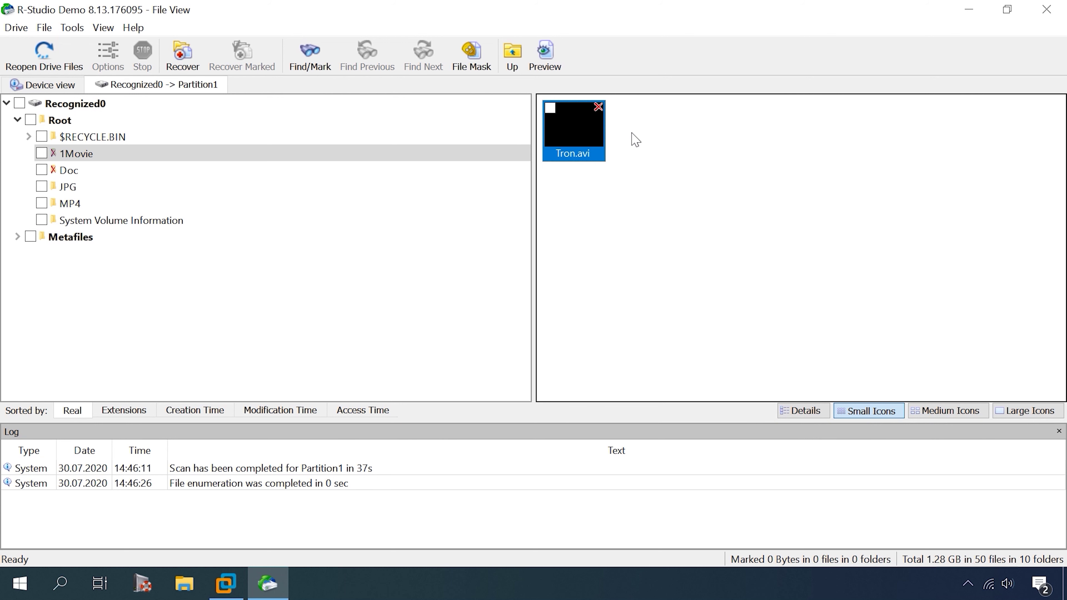
pyautogui.doubleClick(578, 139)
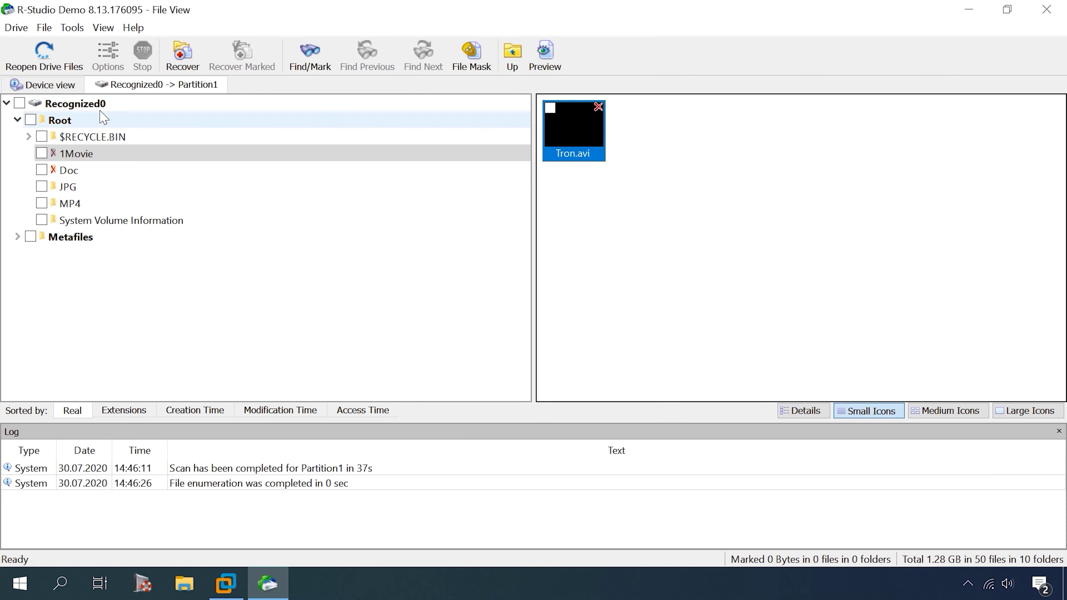
pyautogui.click(69, 170)
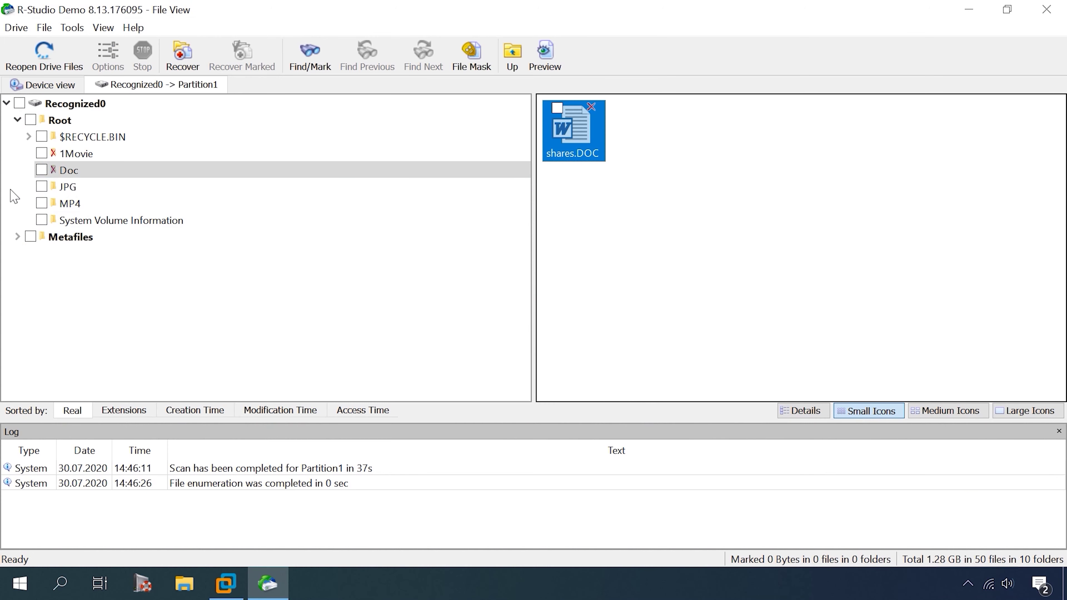
pyautogui.click(67, 187)
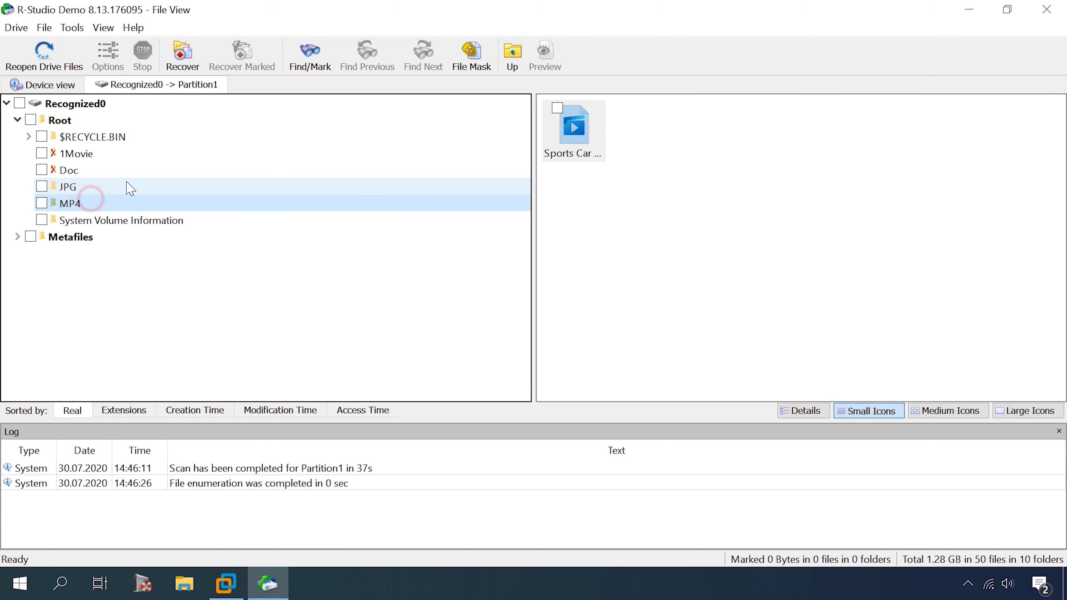
pyautogui.click(69, 204)
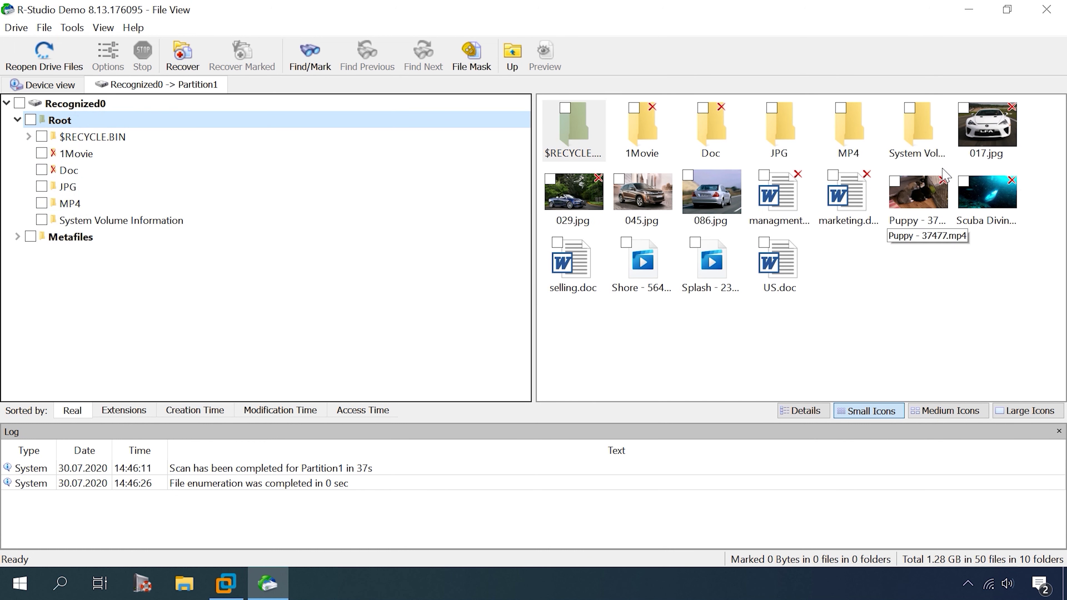
# Preview managment.doc, marketing.doc, selling.doc and US.doc in the Root folder.
pyautogui.click(777, 196)
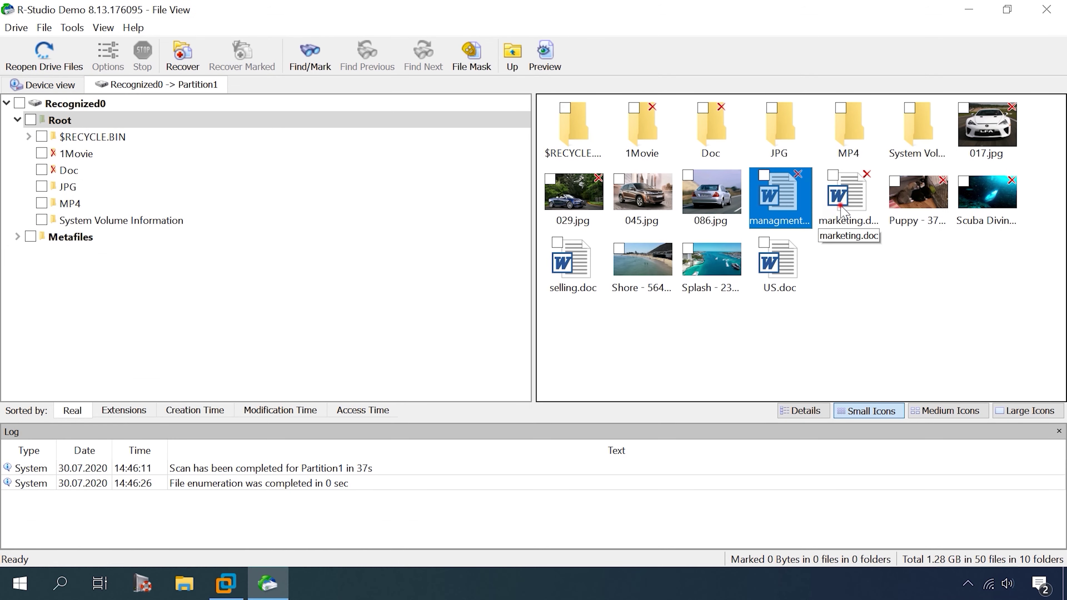
pyautogui.doubleClick(842, 202)
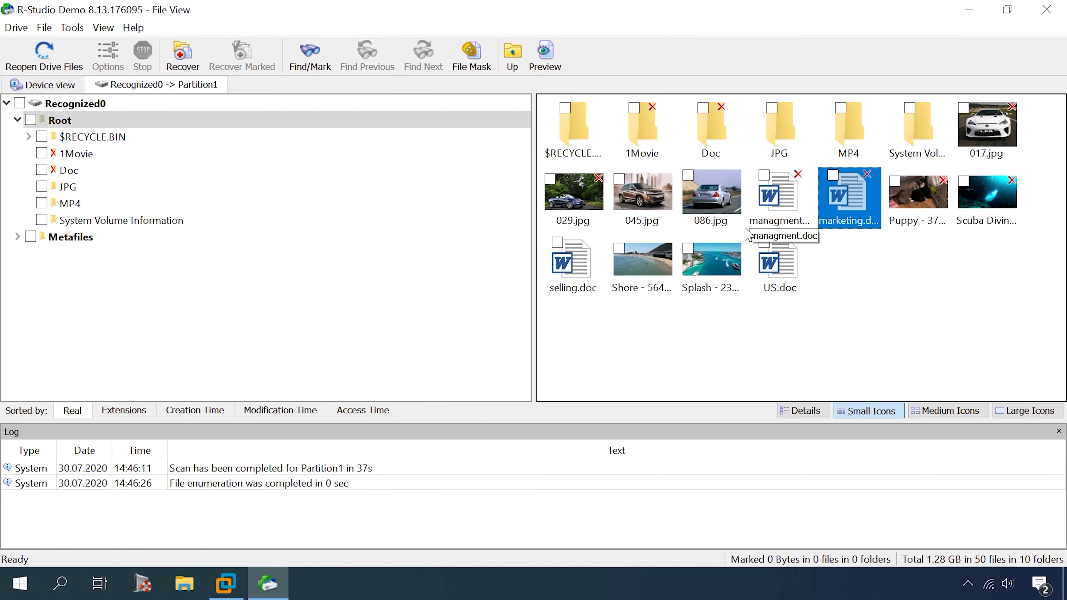
pyautogui.doubleClick(573, 257)
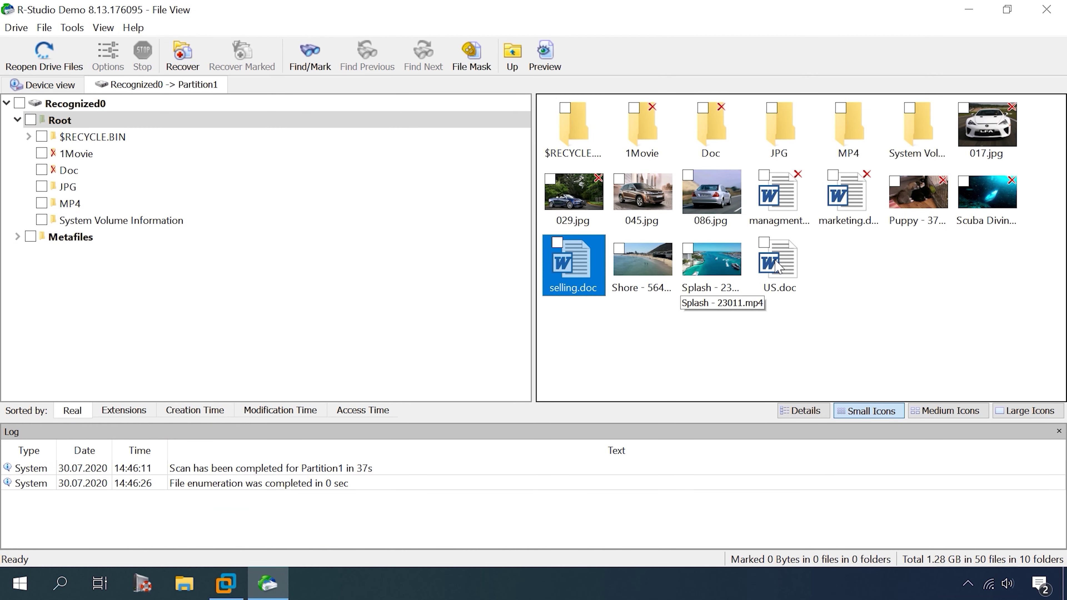
pyautogui.doubleClick(778, 260)
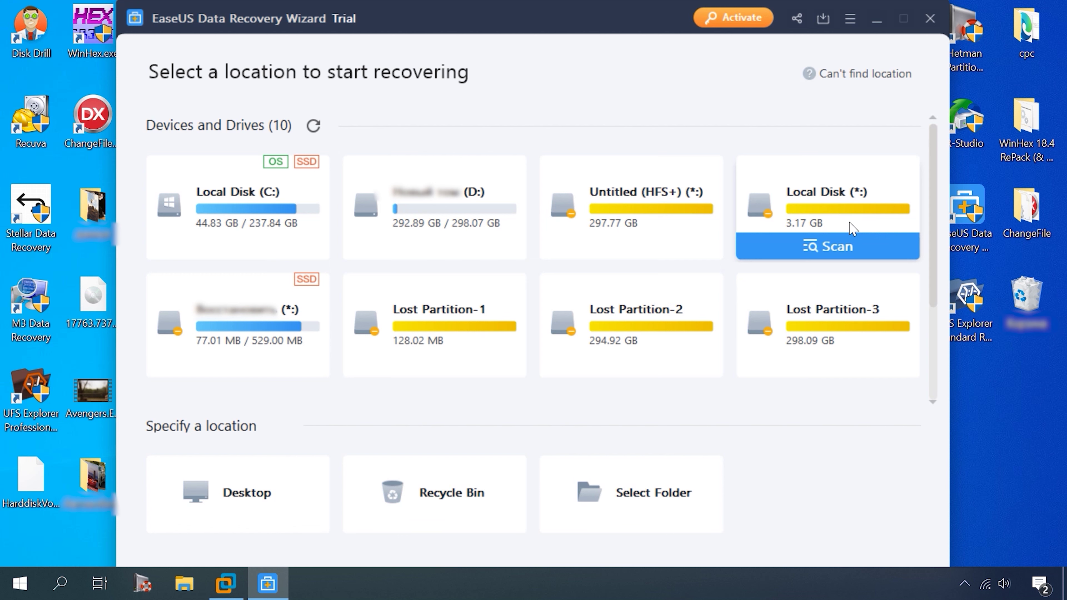
# Scan the 3.17 GB Local Disk (*:) in EaseUS Data Recovery Wizard, expand Lost Files and widen the folder tree.
pyautogui.click(844, 248)
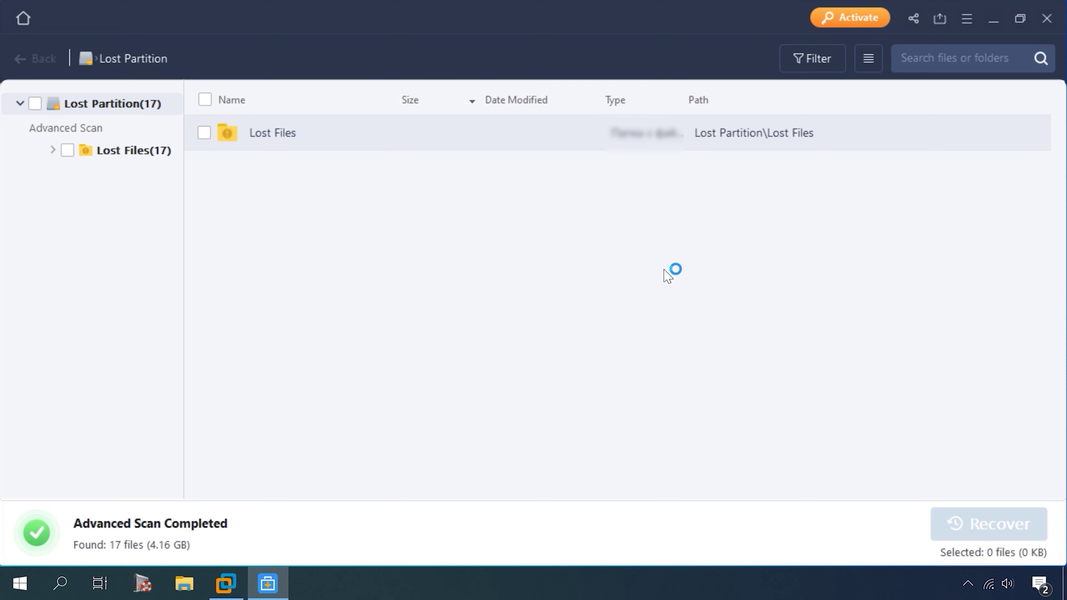
pyautogui.click(53, 150)
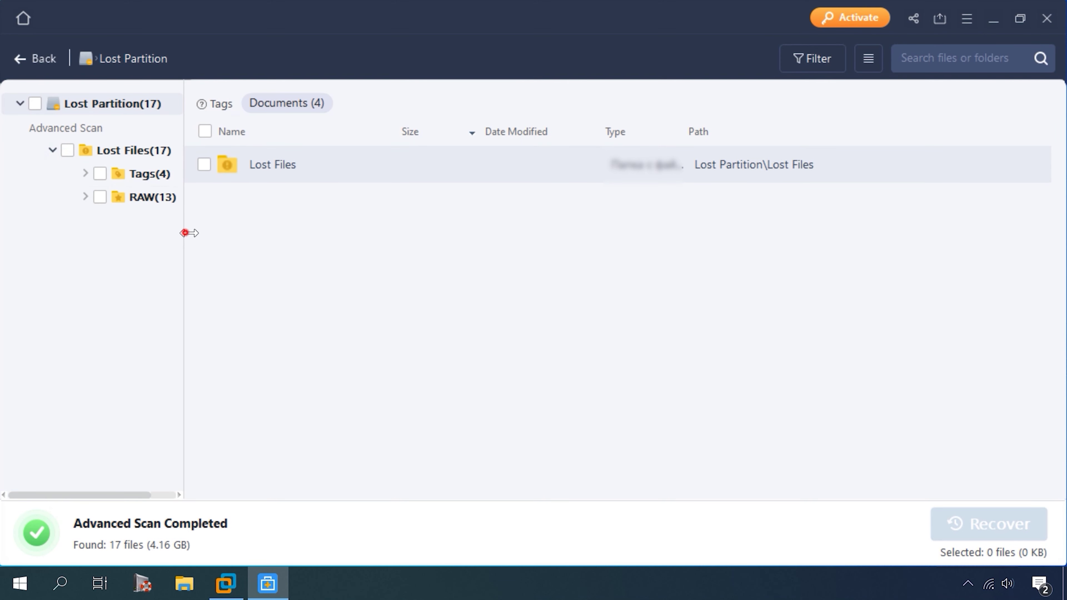
pyautogui.moveTo(183, 231); pyautogui.dragTo(260, 239)
# Expand Tags and Word under Lost Files and preview the document in the first Word subfolder.
pyautogui.doubleClick(118, 173)
pyautogui.click(161, 197)
pyautogui.click(118, 197)
pyautogui.click(198, 220)
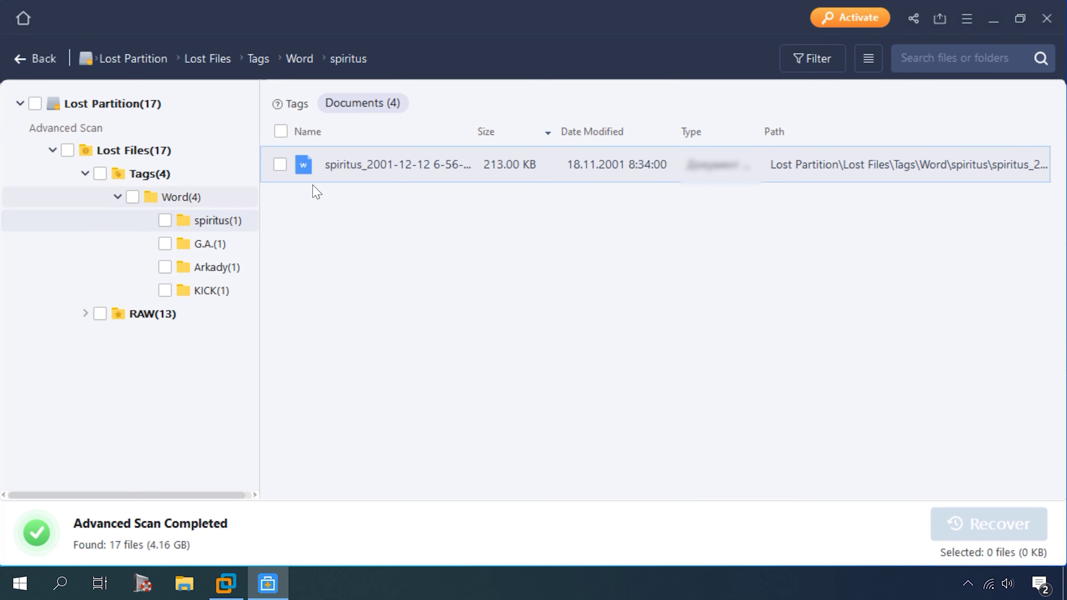
pyautogui.doubleClick(332, 165)
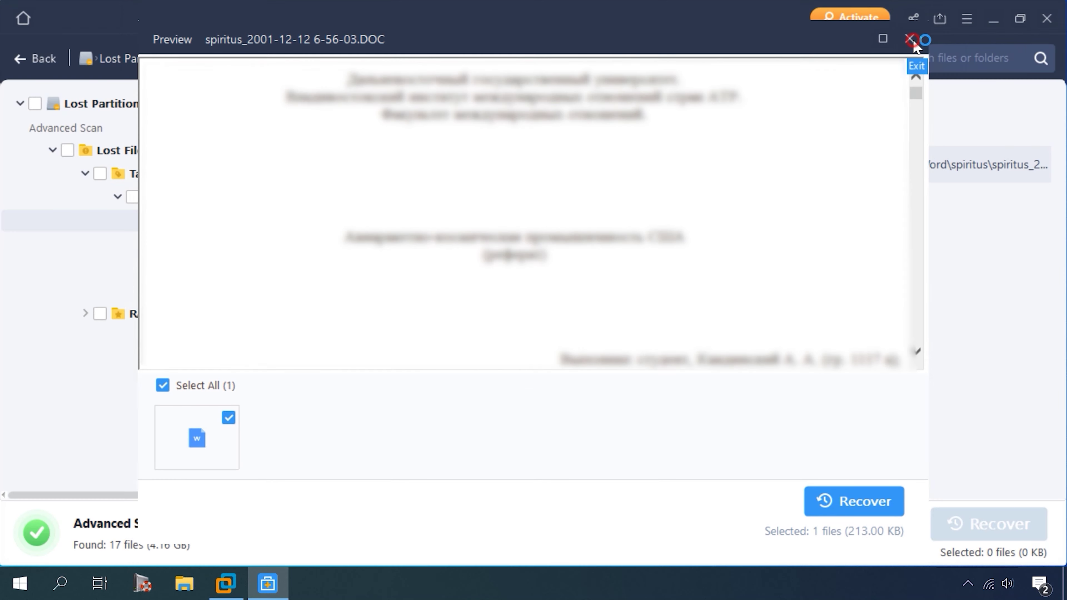
pyautogui.click(910, 39)
# Switch the file list to an icon view and preview the document in the second Word subfolder.
pyautogui.click(868, 59)
pyautogui.click(821, 124)
pyautogui.click(198, 243)
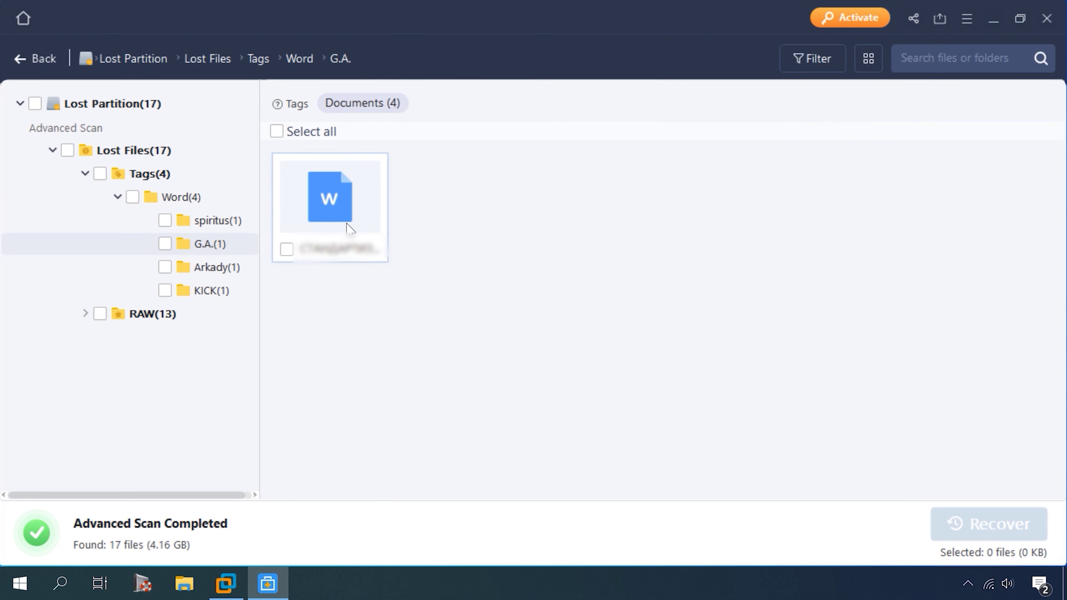
pyautogui.doubleClick(330, 197)
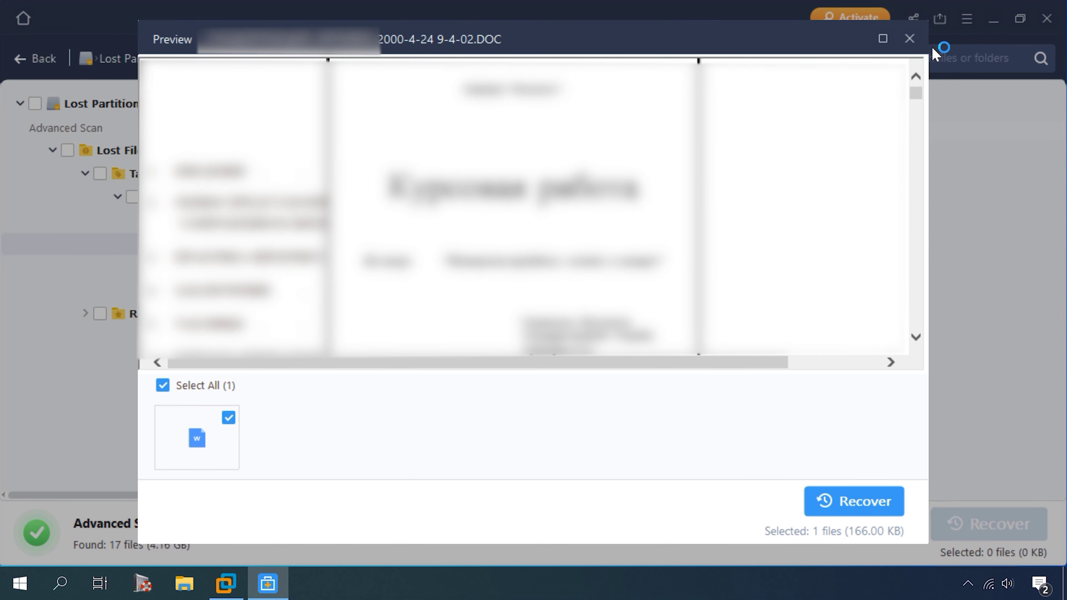
pyautogui.click(909, 39)
# Preview the documents in the third and fourth Word subfolders.
pyautogui.click(201, 267)
pyautogui.doubleClick(330, 198)
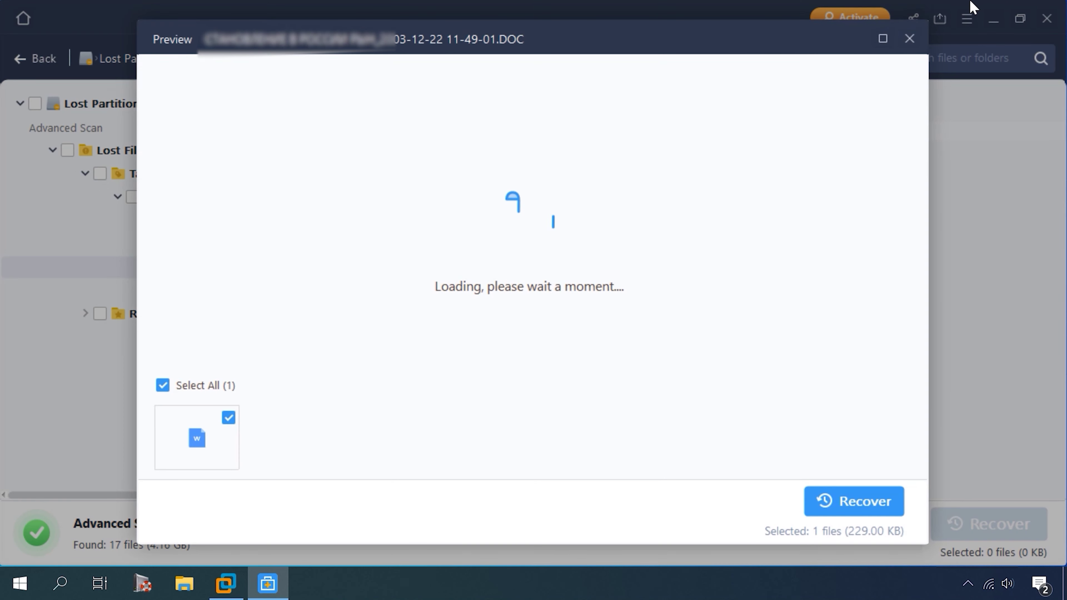
pyautogui.click(909, 39)
pyautogui.click(206, 291)
pyautogui.doubleClick(344, 246)
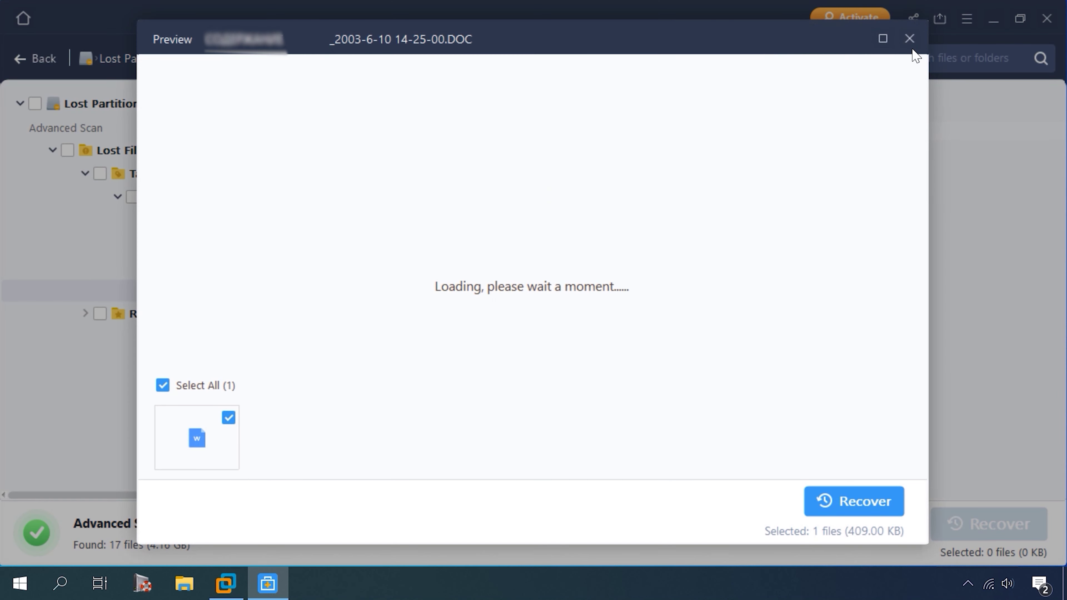
pyautogui.click(911, 36)
# Expand the RAW folder, widen the folder tree and try to preview FILE0.SWF from the ShockWave Flash folder.
pyautogui.click(85, 314)
pyautogui.click(138, 336)
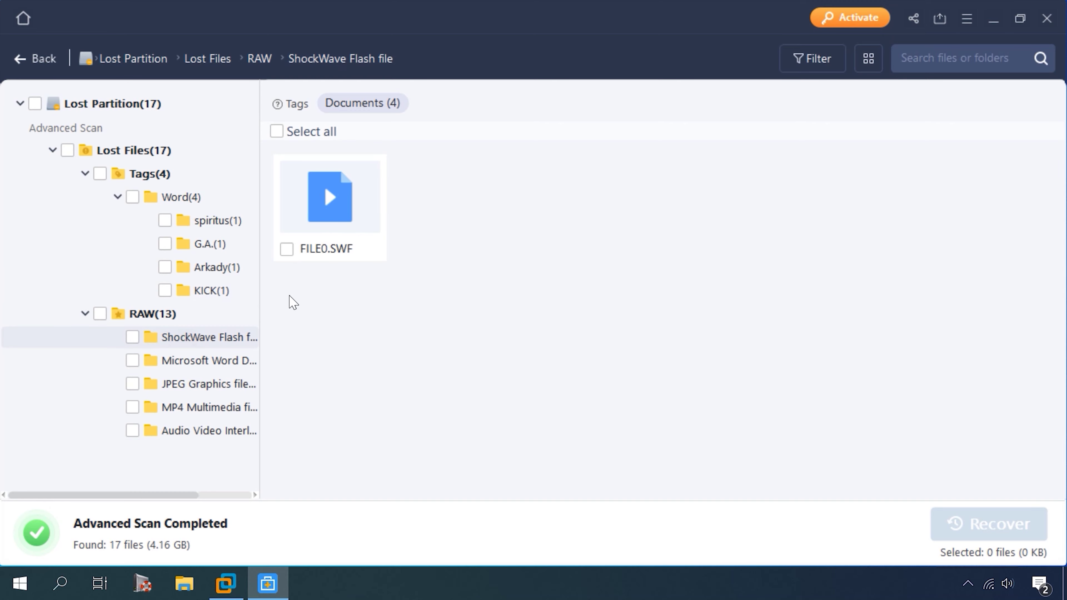
pyautogui.moveTo(257, 289); pyautogui.dragTo(300, 288)
pyautogui.doubleClick(372, 198)
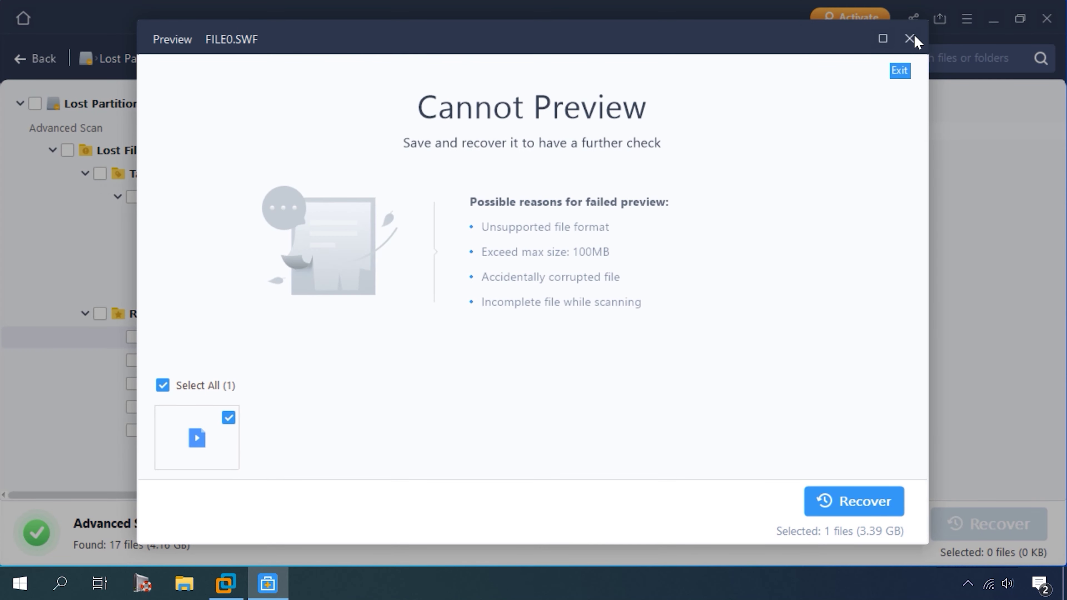
pyautogui.click(911, 36)
# Open the preview of 776192-7763630.DOC in the RAW Microsoft Word Document folder and close it.
pyautogui.click(205, 362)
pyautogui.doubleClick(392, 214)
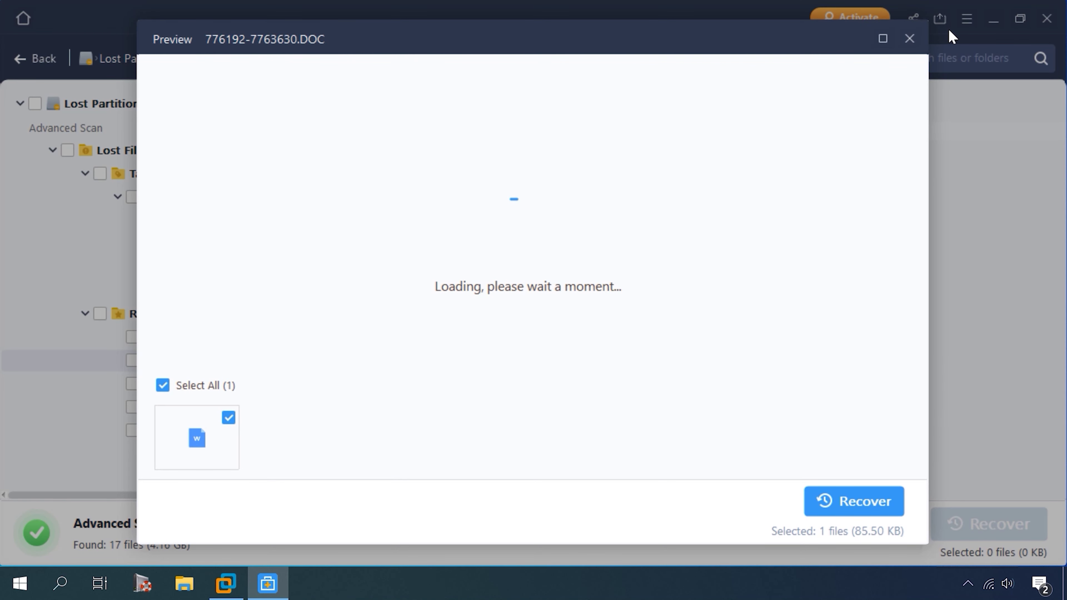
pyautogui.click(909, 39)
# Look through the JPEG Graphics and MP4 Multimedia folders and play the preview of FILE3.MP4.
pyautogui.click(191, 385)
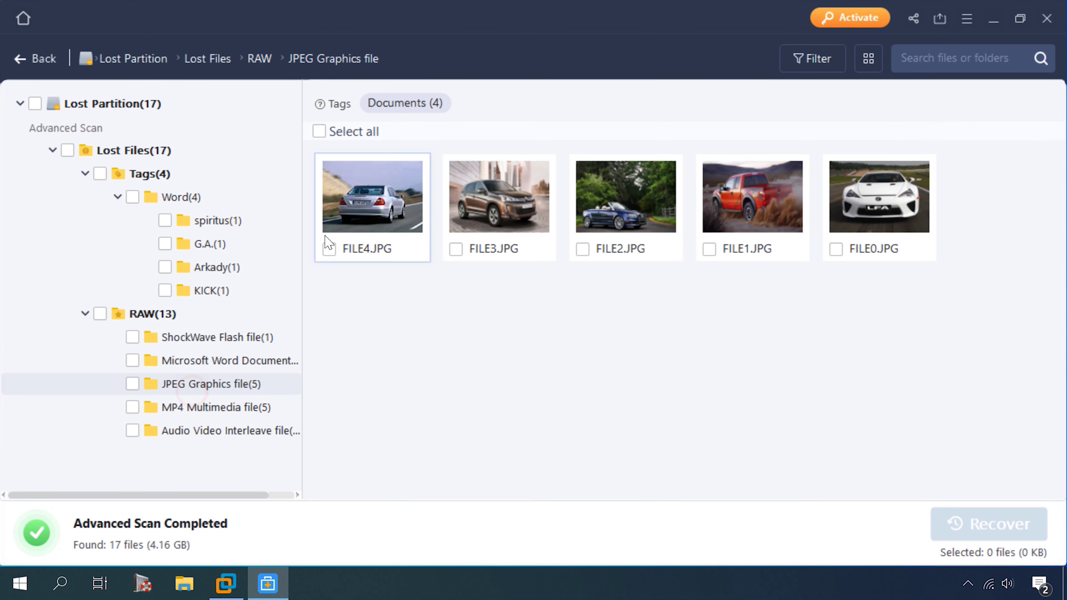
pyautogui.click(201, 408)
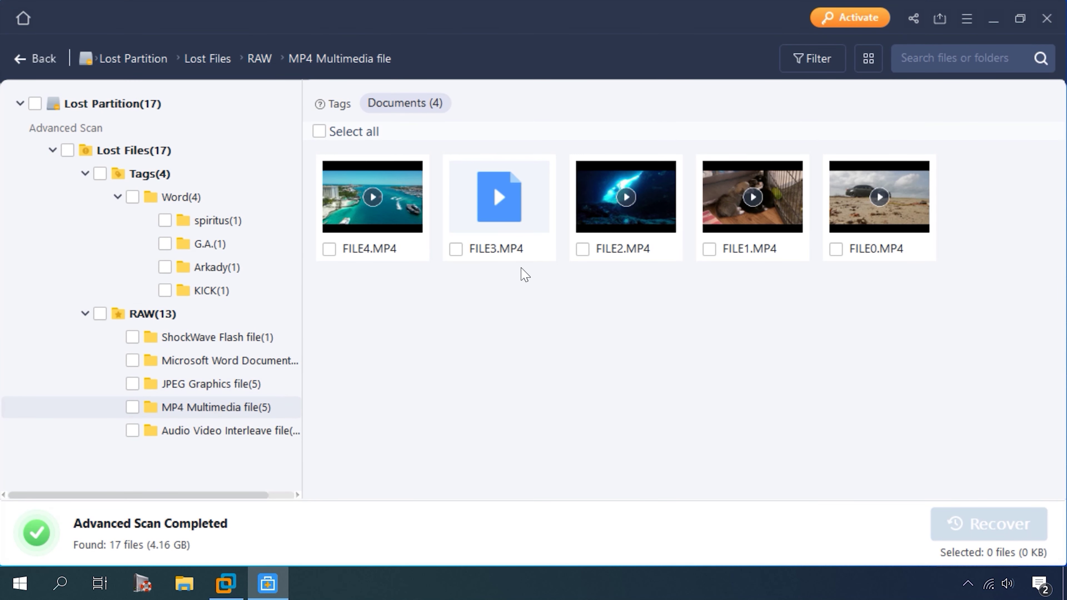
pyautogui.doubleClick(488, 217)
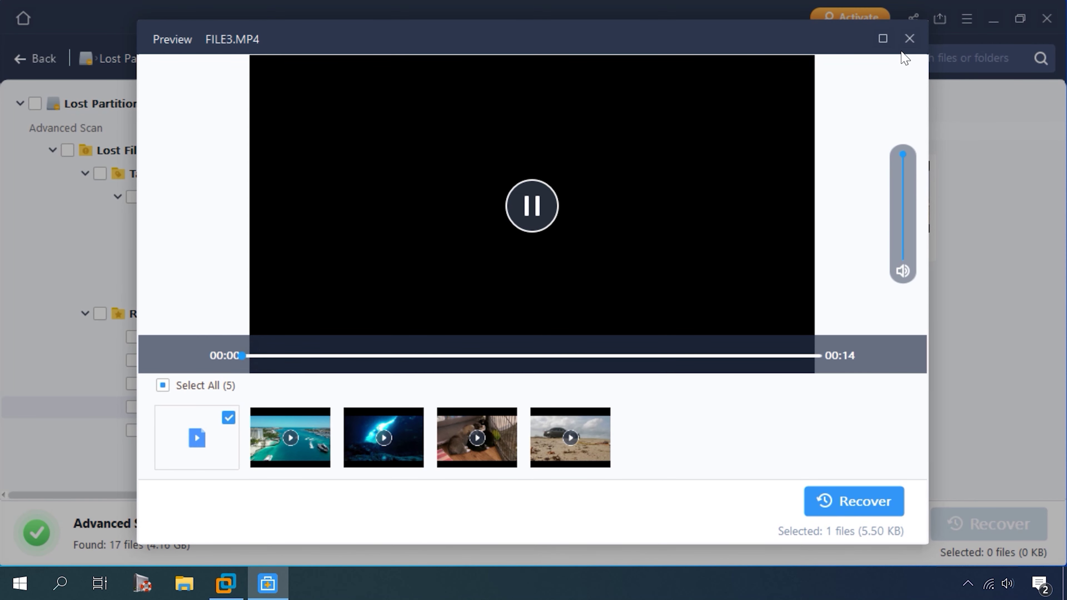
pyautogui.click(910, 38)
pyautogui.press('Return')
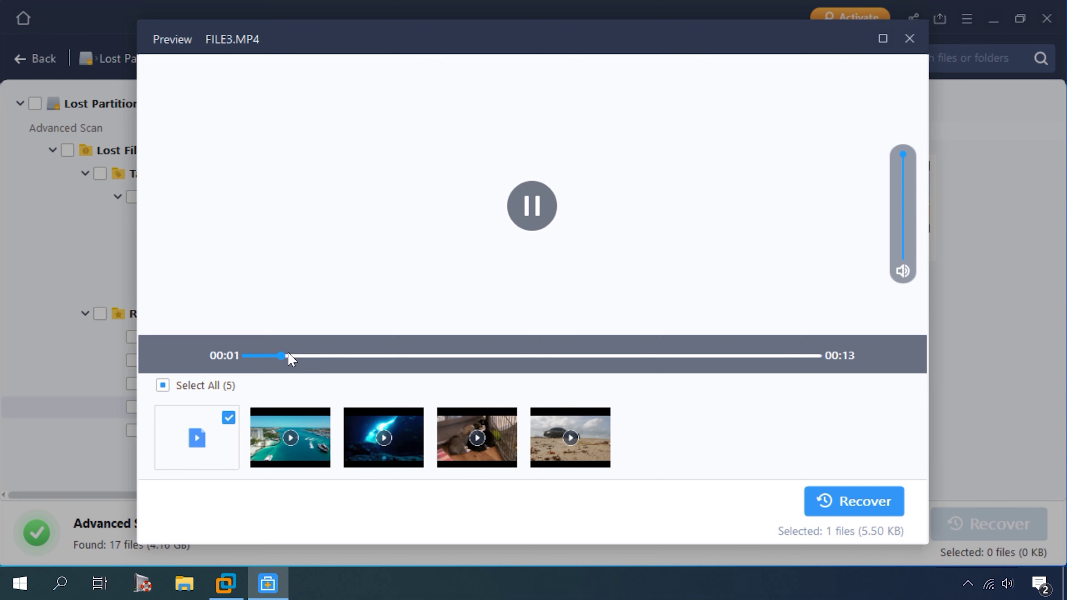
pyautogui.press('Escape')
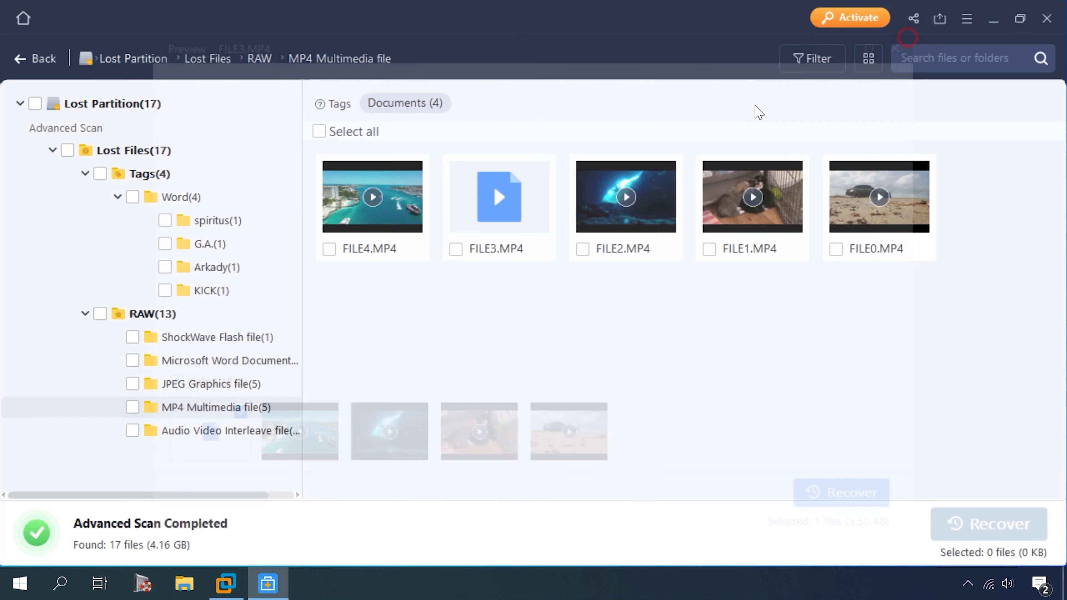
pyautogui.click(196, 431)
pyautogui.doubleClick(393, 221)
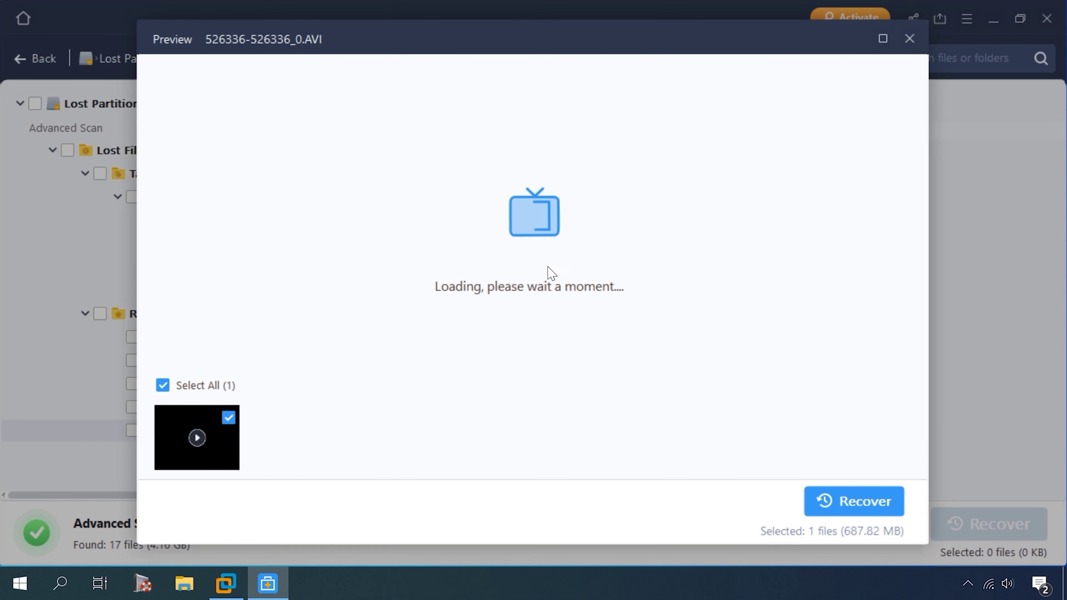
pyautogui.press('Escape')
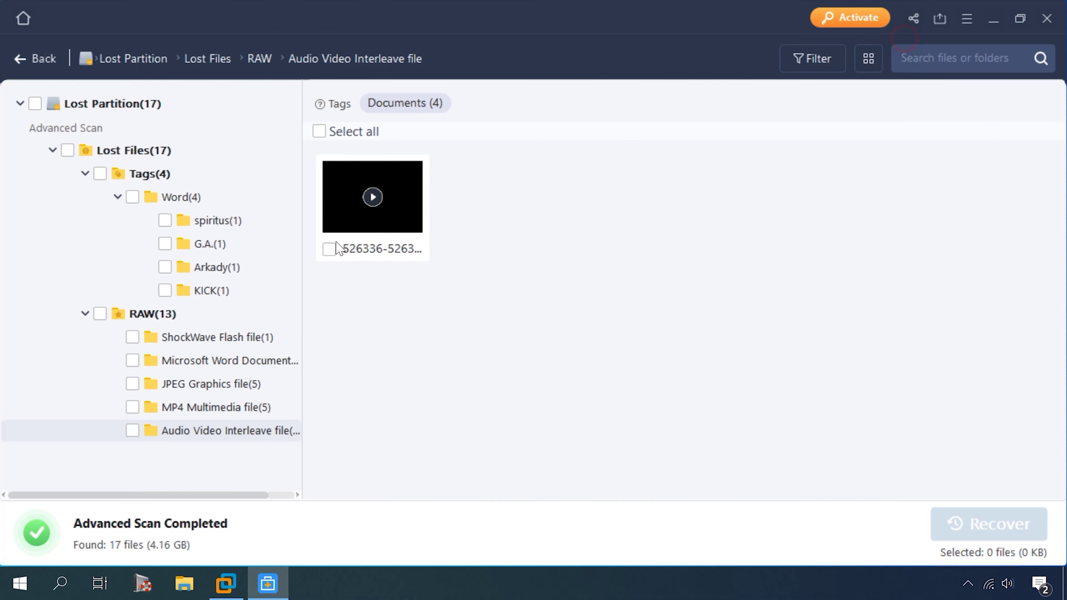
pyautogui.click(211, 362)
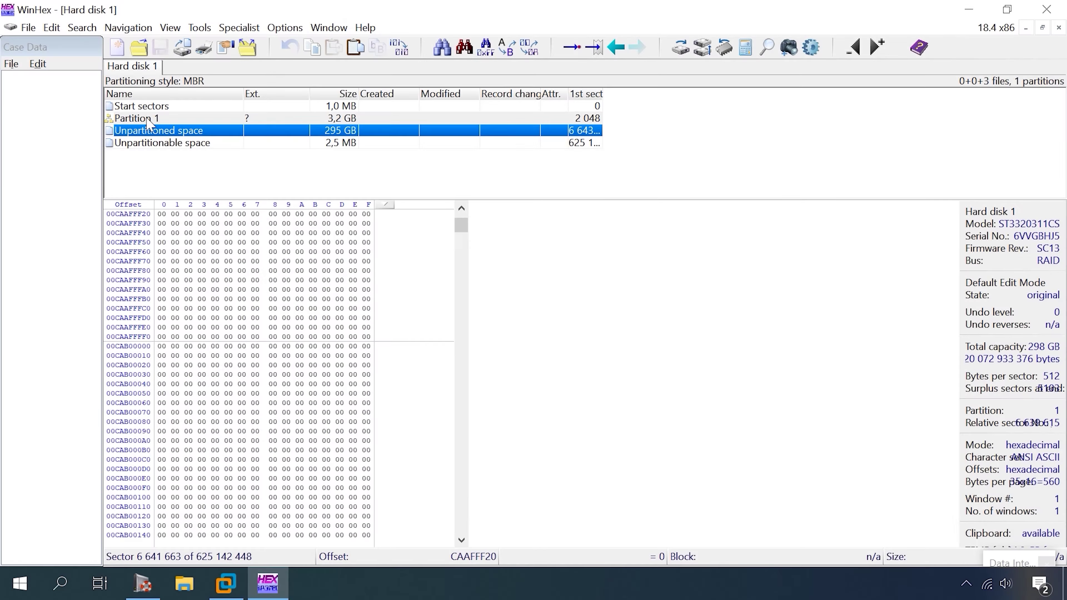
# In WinHex, select Partition 1 of Hard disk 1 and go to sector 6641663.
pyautogui.click(255, 122)
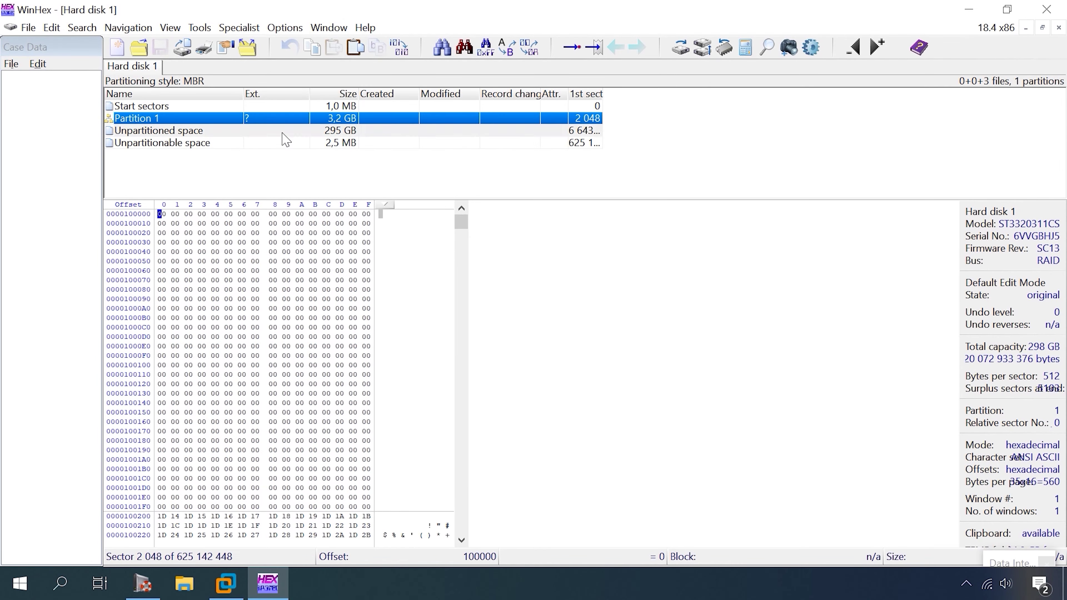
pyautogui.click(208, 559)
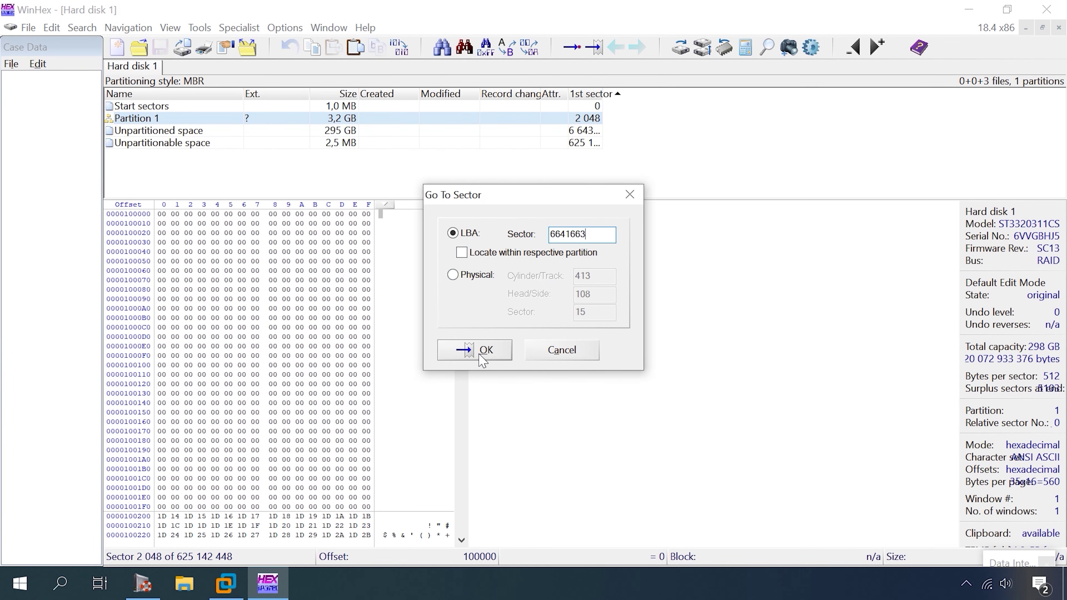
pyautogui.click(479, 356)
# Select the block CAAFFC00 to CAAFFDFF, the sector just before 6641663, and copy it.
pyautogui.scroll(5, 284, 322)
pyautogui.moveTo(368, 350); pyautogui.dragTo(176, 359)
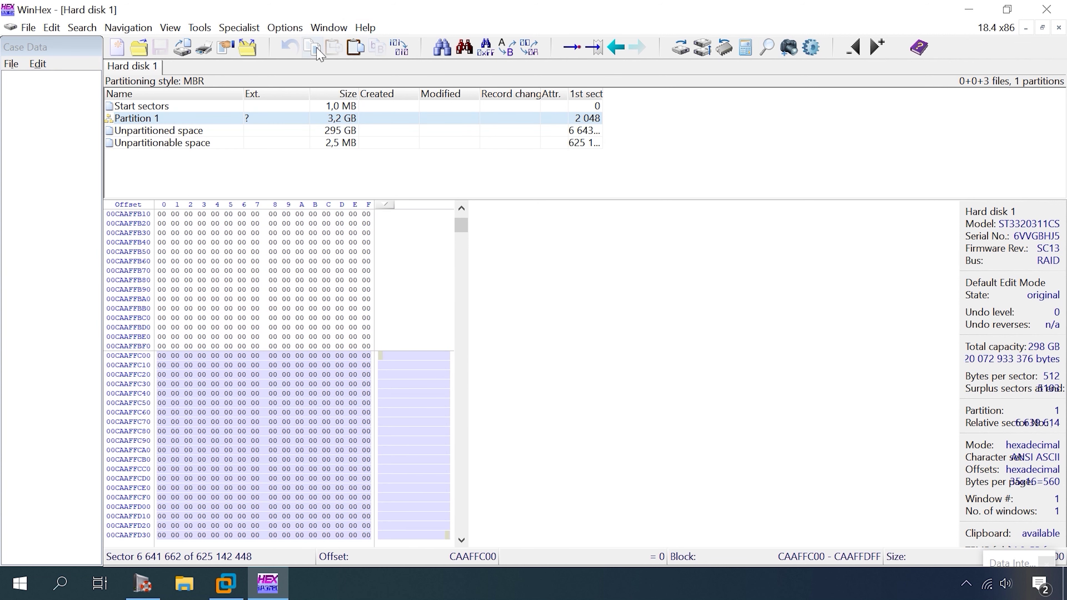
pyautogui.click(318, 49)
# Overwrite sector 6641663 at offset CAAFFE00 with the copied block and save the modifications to the disk.
pyautogui.scroll(-14, 168, 294)
pyautogui.click(159, 261)
pyautogui.click(355, 49)
pyautogui.click(500, 305)
pyautogui.hotkey('ctrl', 's')
pyautogui.click(487, 323)
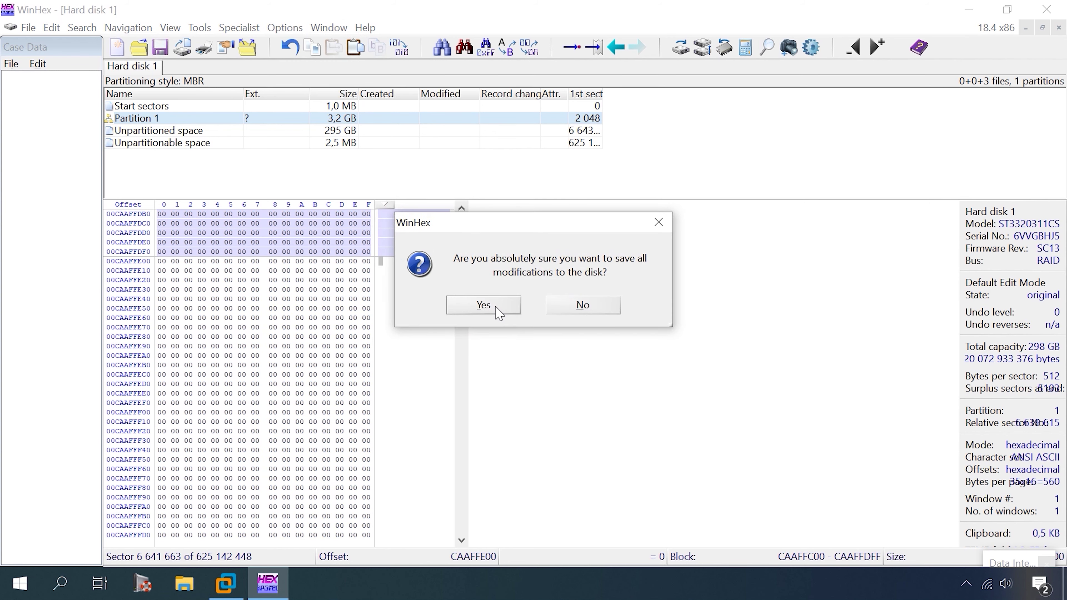
pyautogui.click(497, 312)
pyautogui.scroll(8, 462, 338)
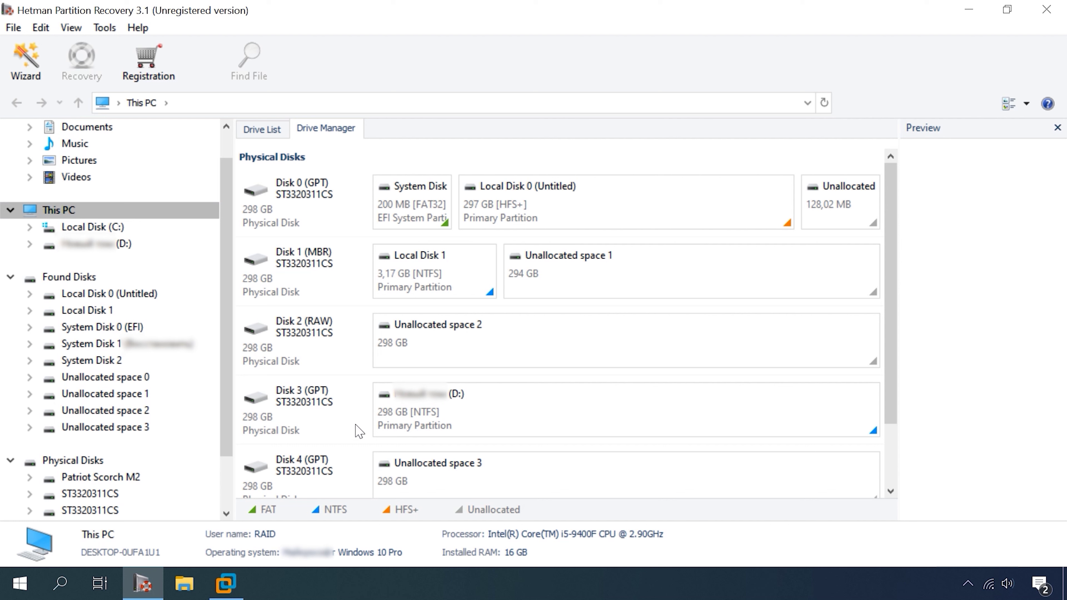
# In Hetman Partition Recovery, run a full analysis of the 3.17 GB Local Disk 1 for ReFS only, with content-aware analysis, and close the wizard.
pyautogui.click(447, 274)
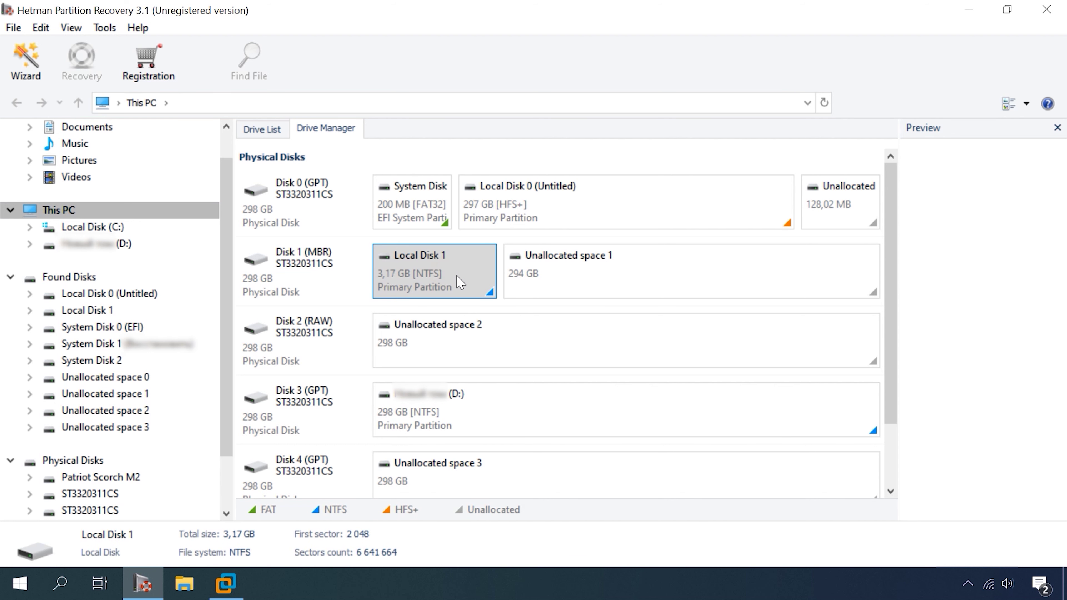
pyautogui.rightClick(457, 275)
pyautogui.click(489, 289)
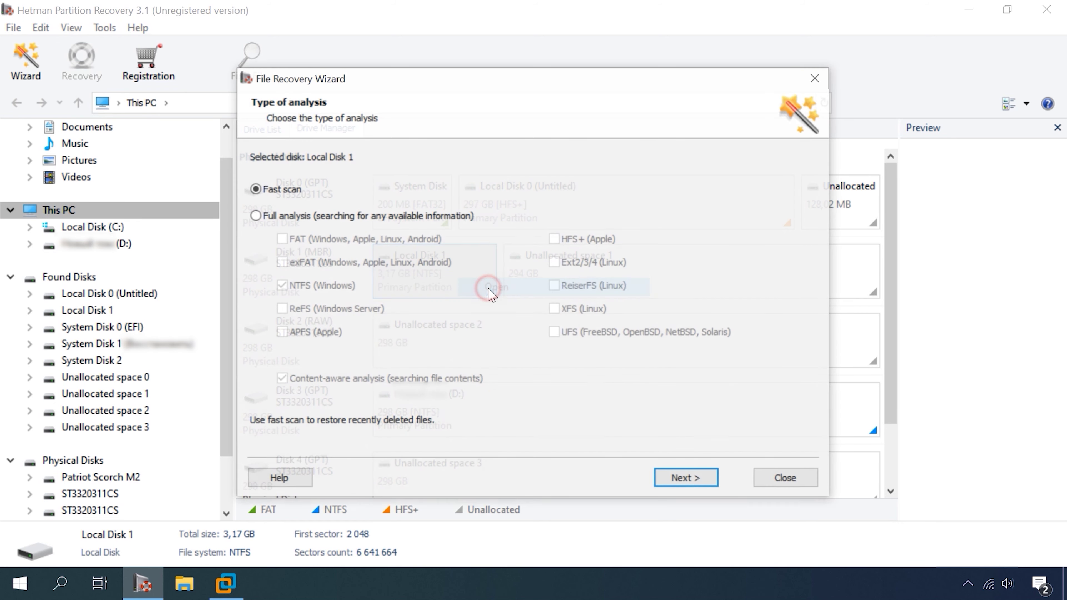
pyautogui.click(283, 215)
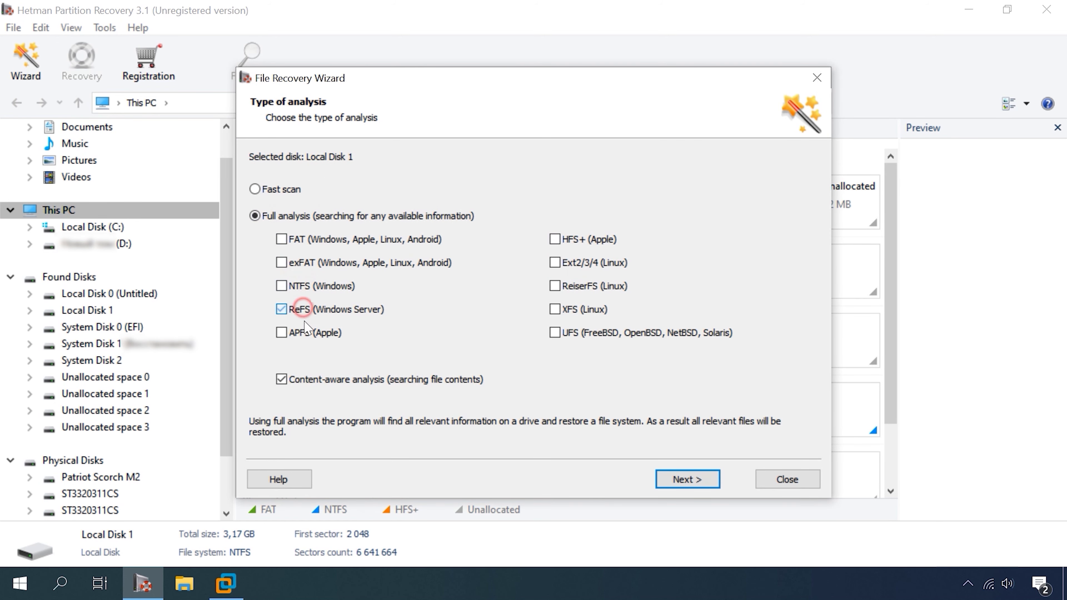
pyautogui.click(672, 477)
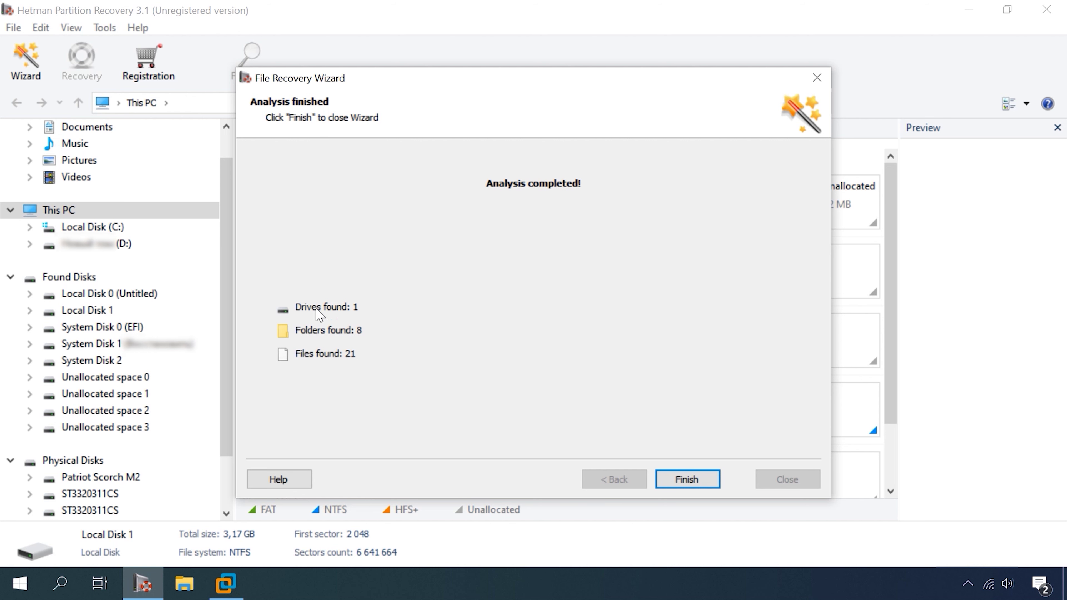
pyautogui.click(681, 478)
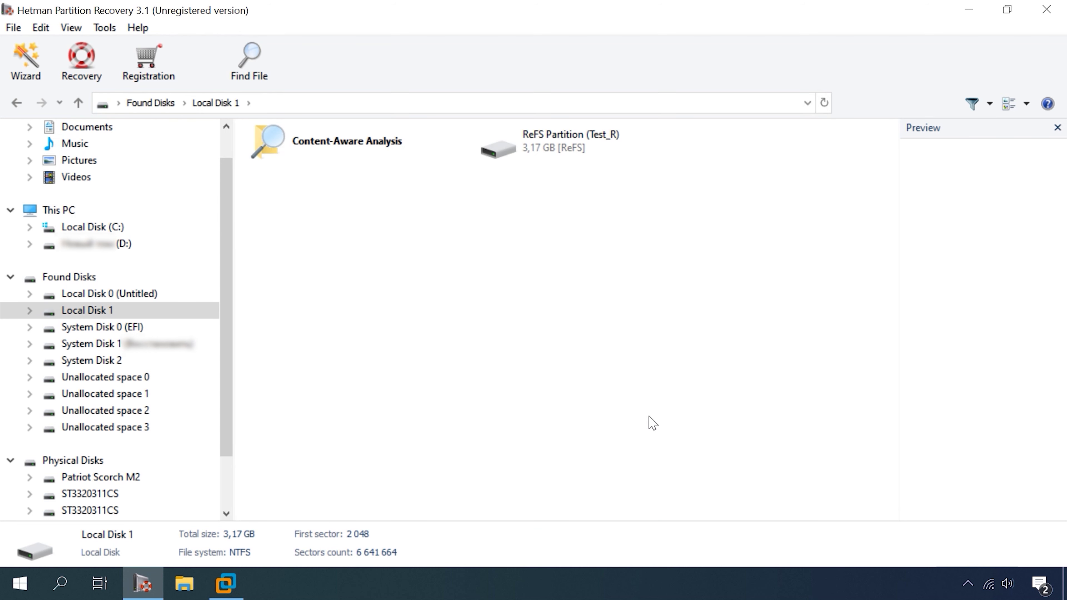
# Open ReFS Partition (Test_R), expand its folder tree and look over the files in its root.
pyautogui.click(535, 156)
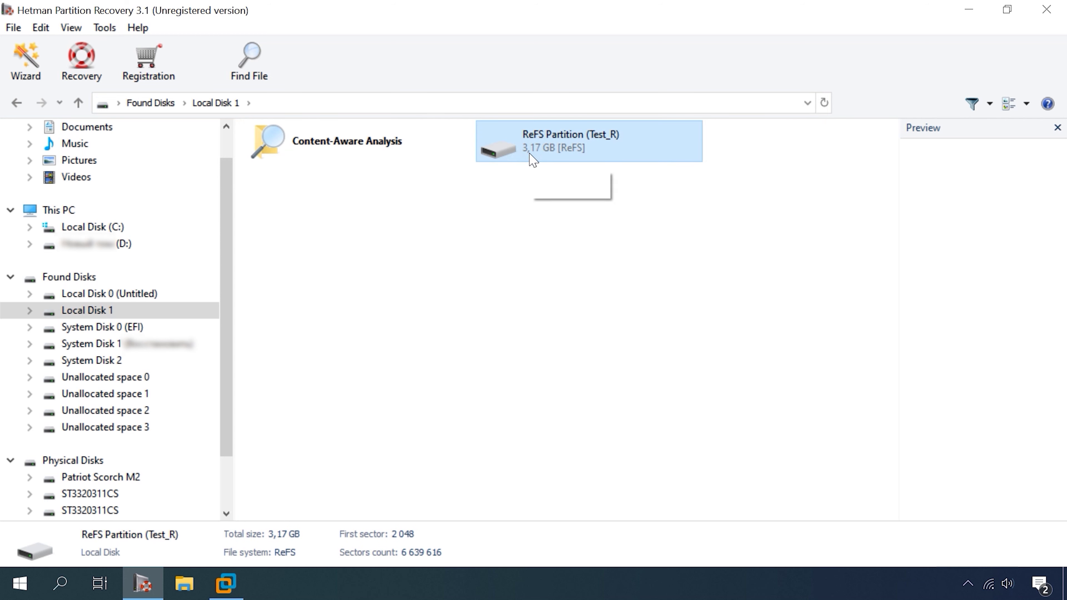
pyautogui.rightClick(537, 155)
pyautogui.click(579, 161)
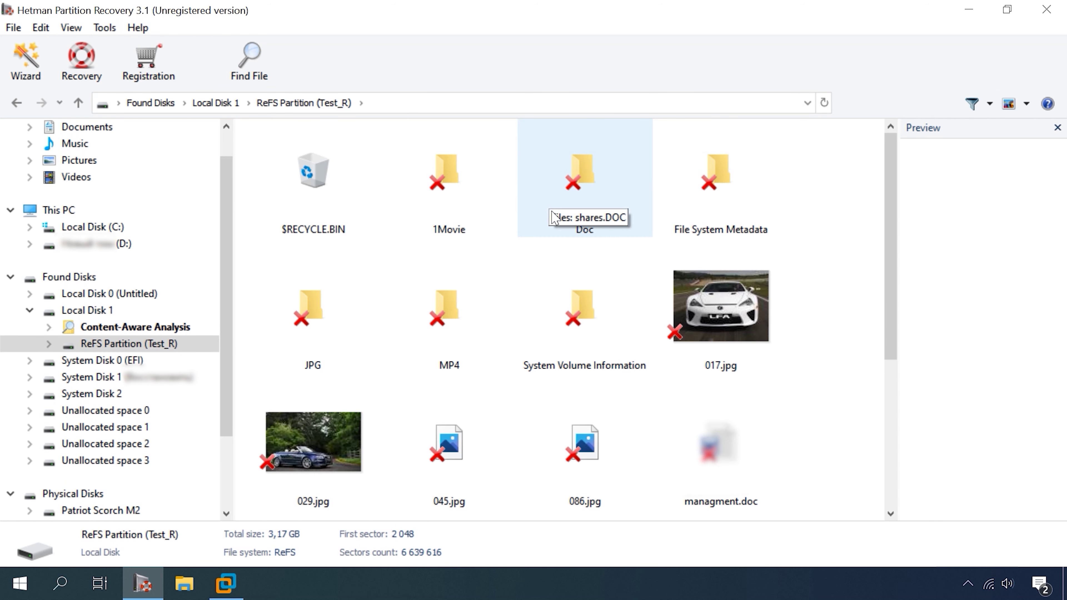
pyautogui.click(50, 344)
pyautogui.scroll(-3, 493, 336)
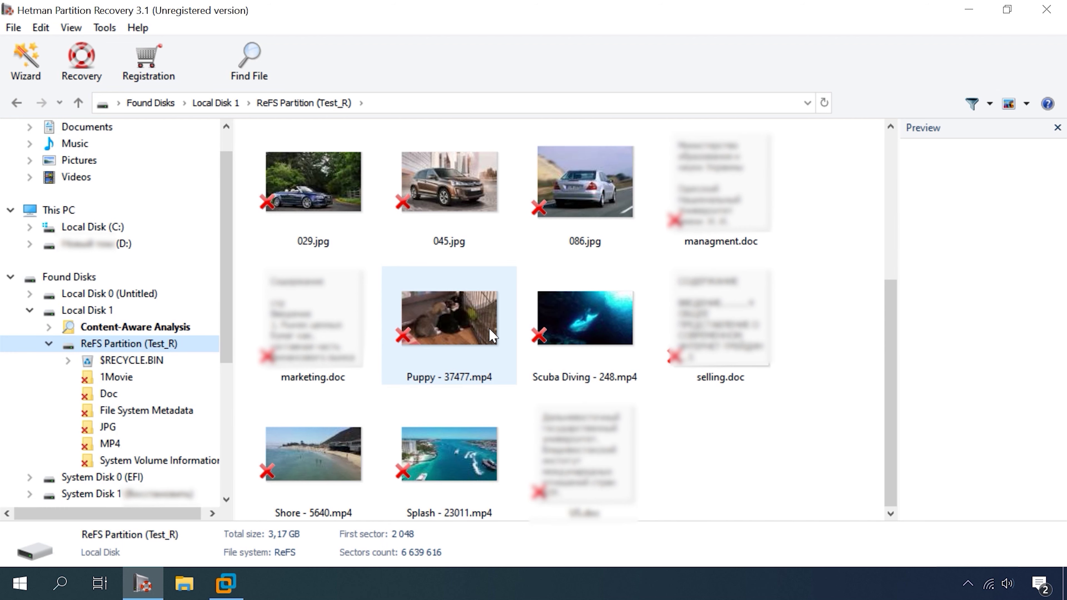
pyautogui.scroll(2, 487, 337)
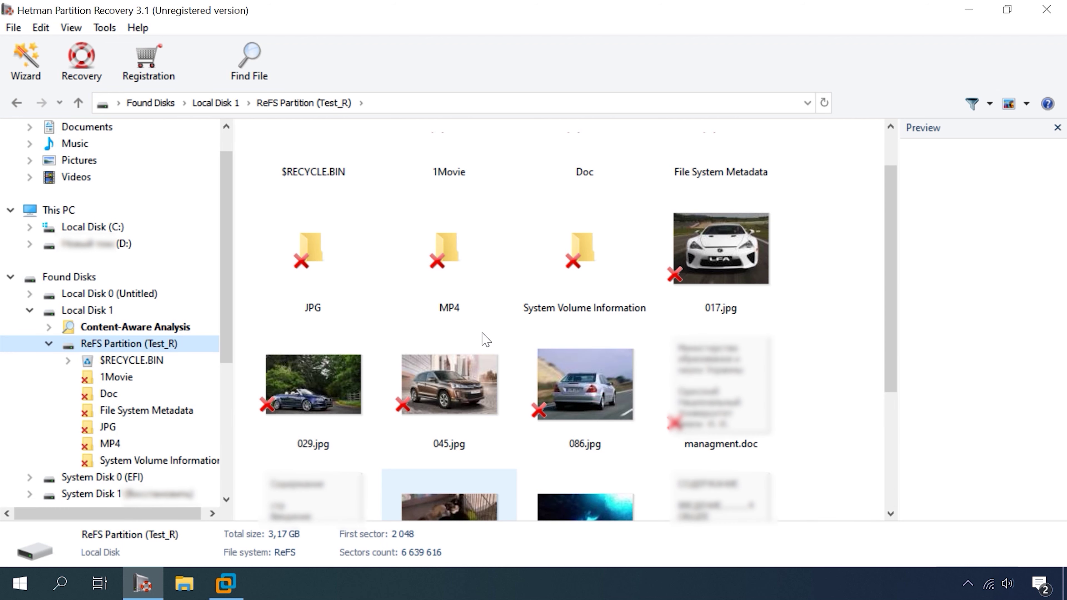
# Look through the 1Movie, Doc, File System Metadata, JPG and MP4 folders and return to ReFS Partition (Test_R).
pyautogui.click(102, 382)
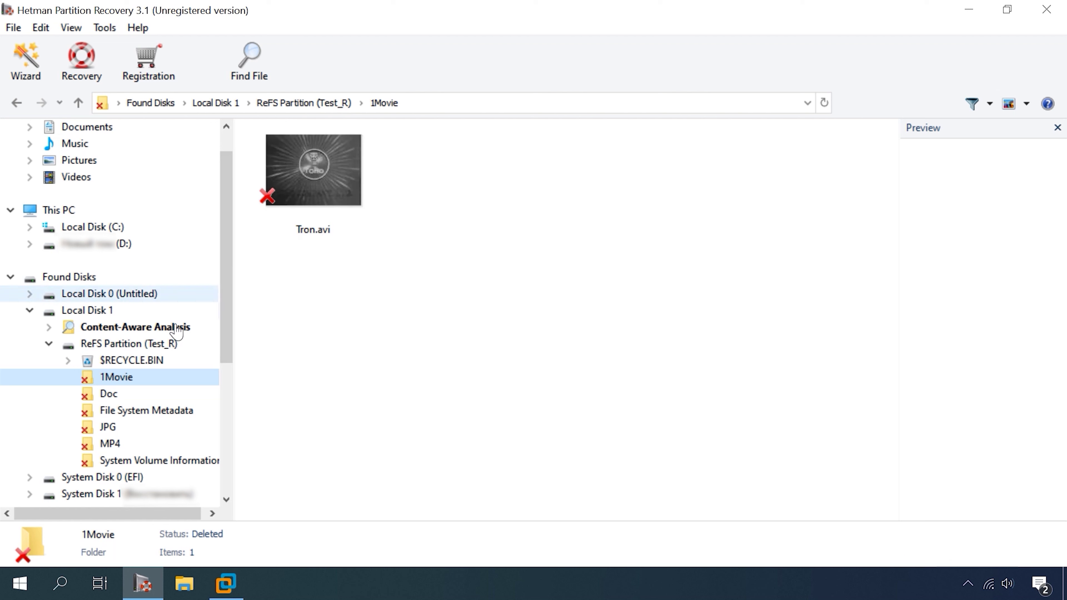
pyautogui.click(110, 395)
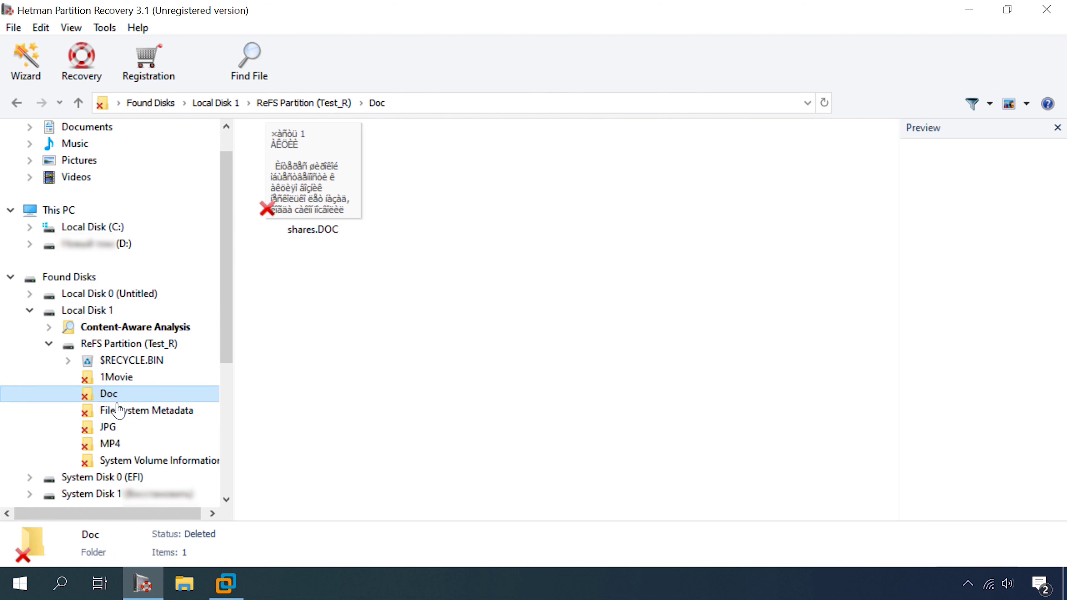
pyautogui.click(123, 413)
pyautogui.click(118, 427)
pyautogui.click(120, 444)
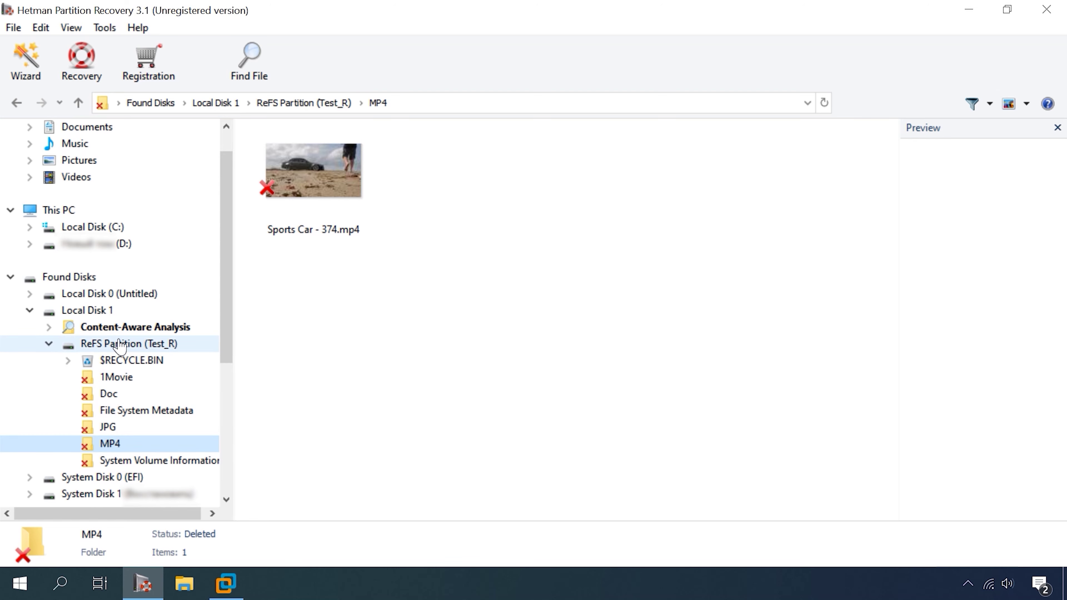
pyautogui.click(128, 343)
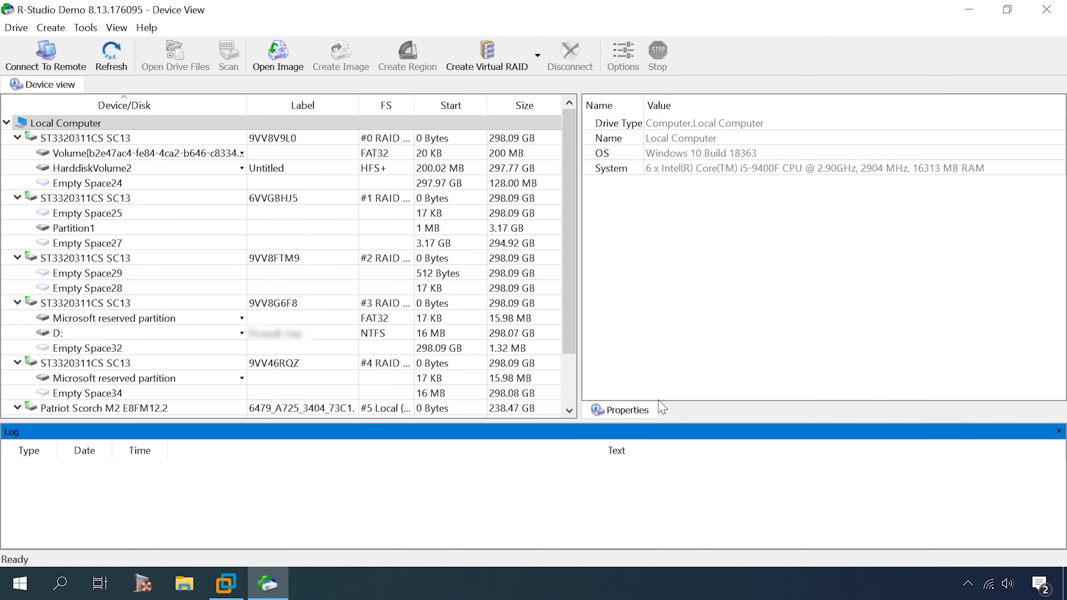
# In R-Studio, scan the 3.17 GB Partition1 with ReFS as the only file system to search for.
pyautogui.click(86, 228)
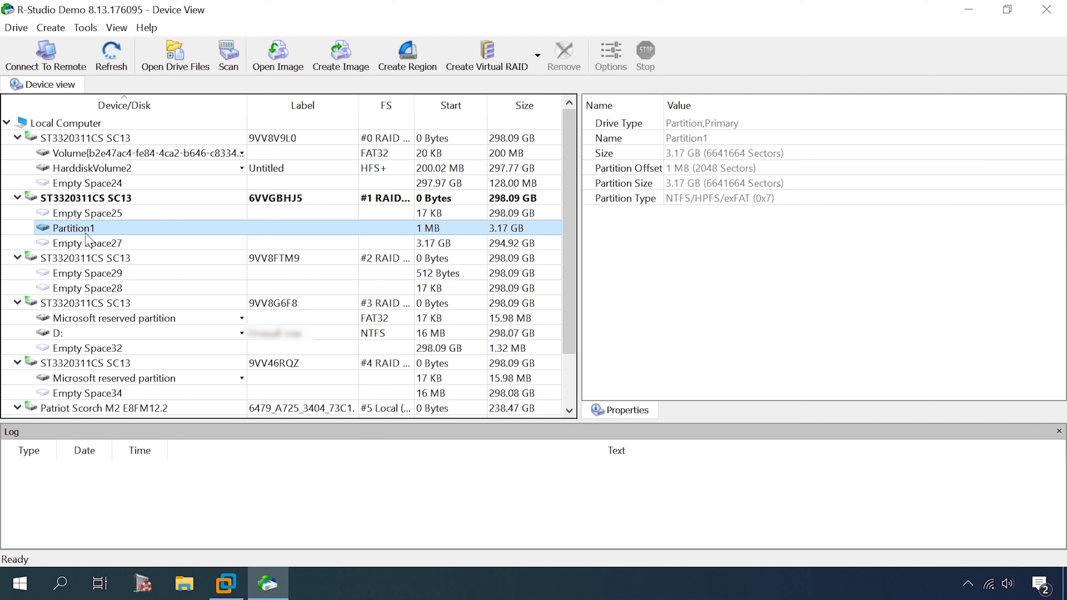
pyautogui.rightClick(75, 229)
pyautogui.click(136, 303)
pyautogui.click(691, 260)
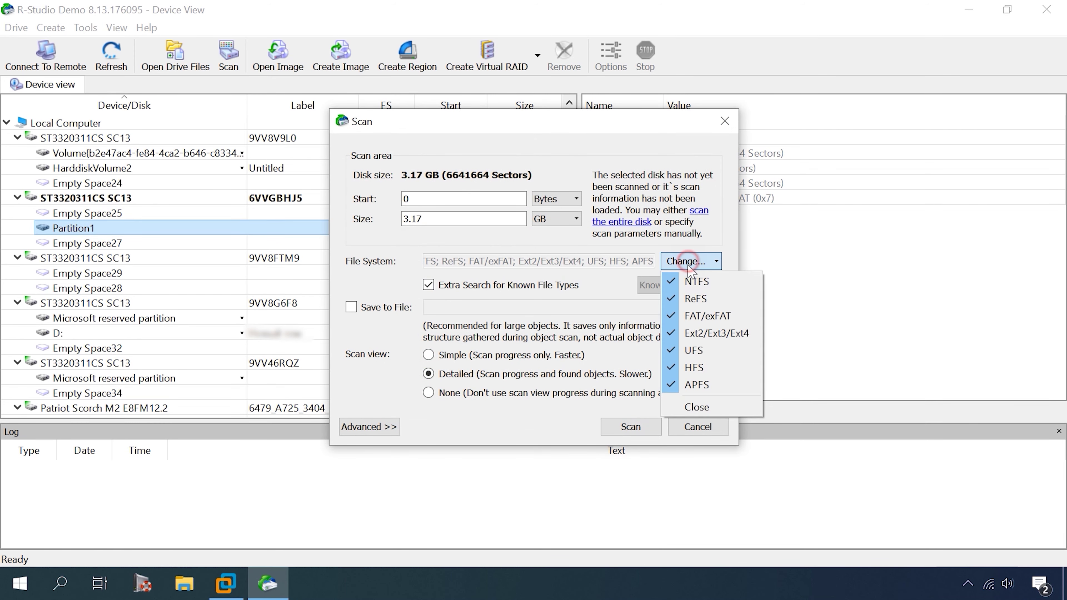
pyautogui.click(696, 281)
pyautogui.click(697, 315)
pyautogui.click(698, 333)
pyautogui.click(696, 350)
pyautogui.click(693, 367)
pyautogui.click(681, 385)
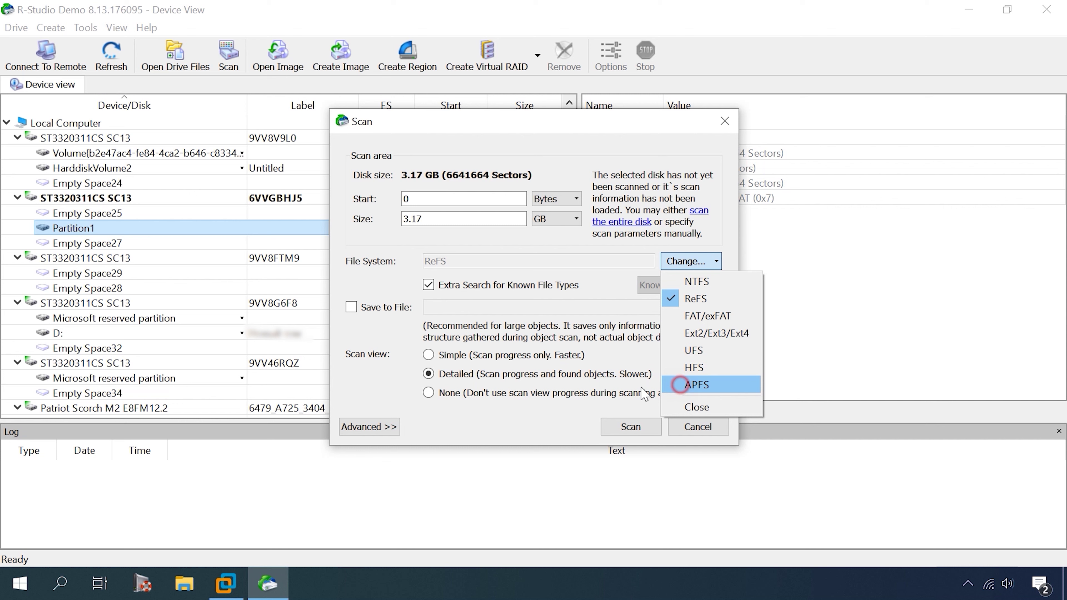
pyautogui.click(462, 290)
pyautogui.click(631, 427)
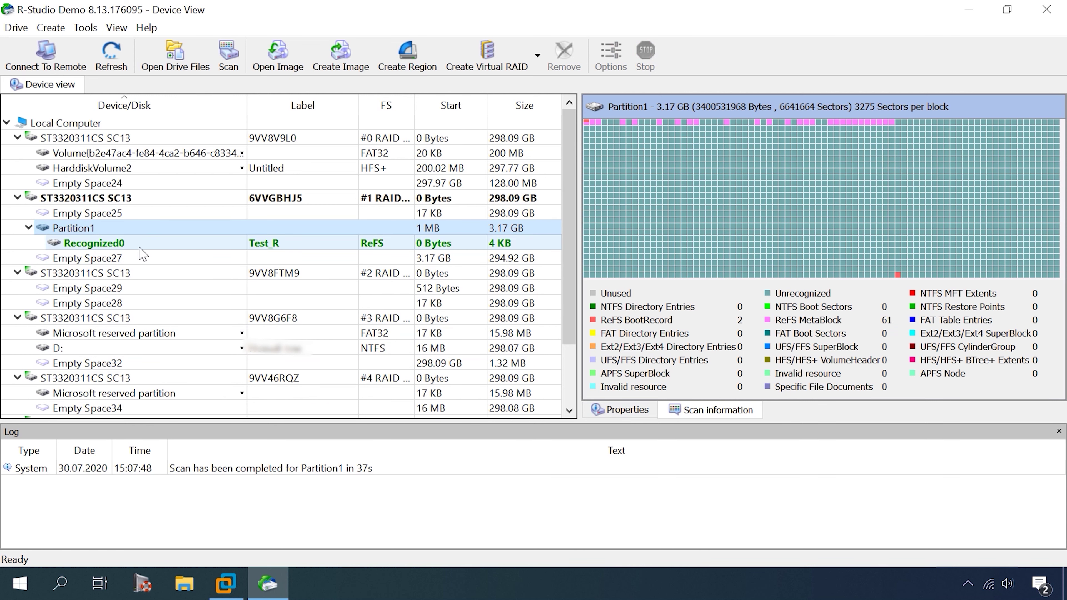
# Open the drive files of the Recognized0 ReFS volume labelled Test_R and show them as small icons.
pyautogui.click(269, 247)
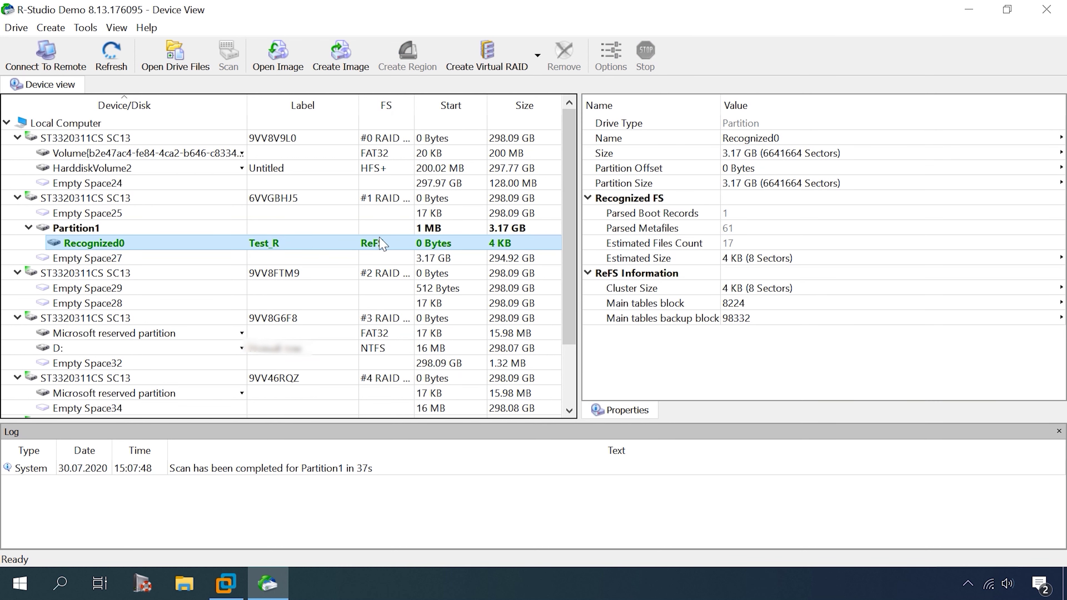
pyautogui.rightClick(124, 250)
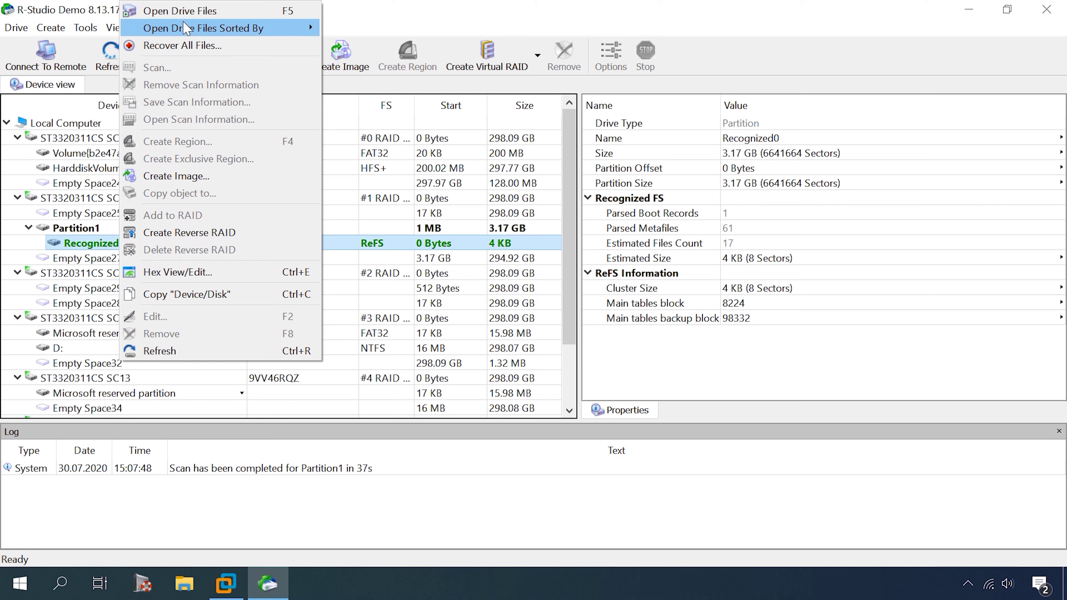
pyautogui.click(180, 11)
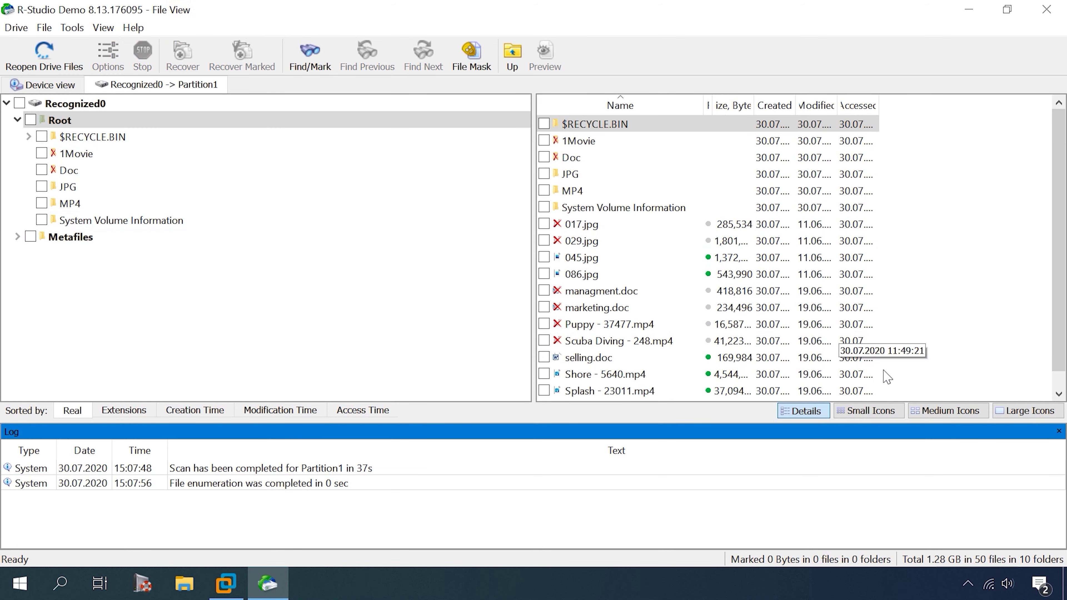
pyautogui.click(869, 411)
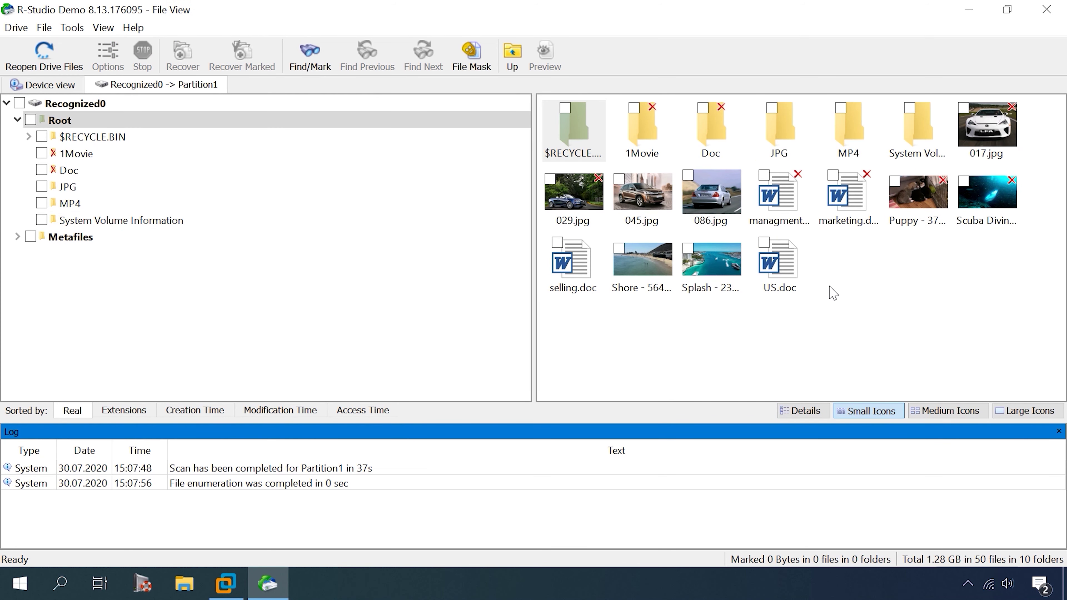
# Preview Tron.avi in the 1Movie folder, look through the Doc, JPG and MP4 folders, and return to Root.
pyautogui.click(72, 153)
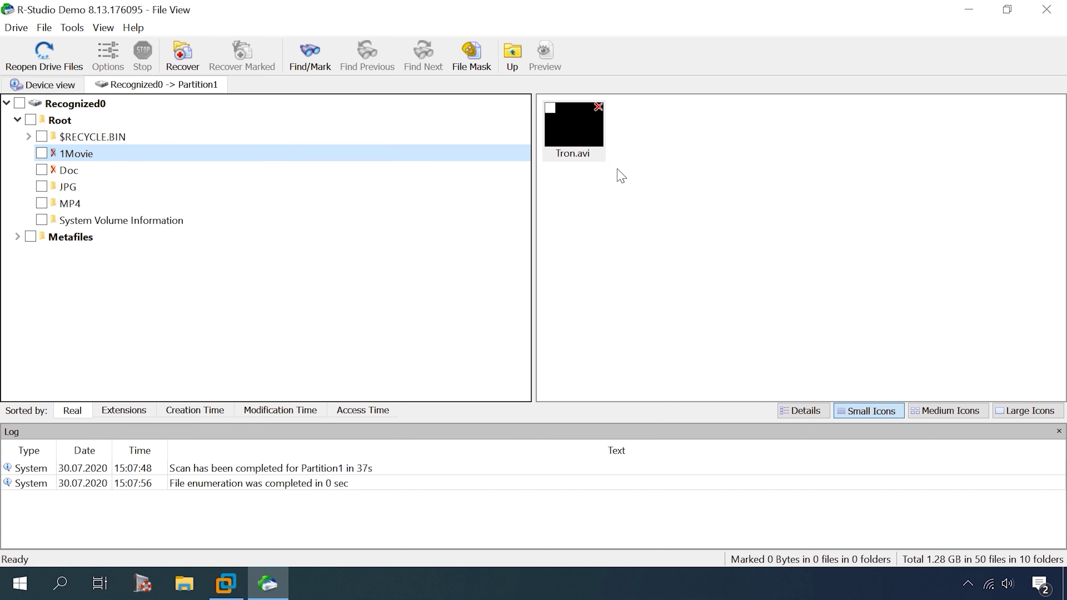
pyautogui.doubleClick(583, 134)
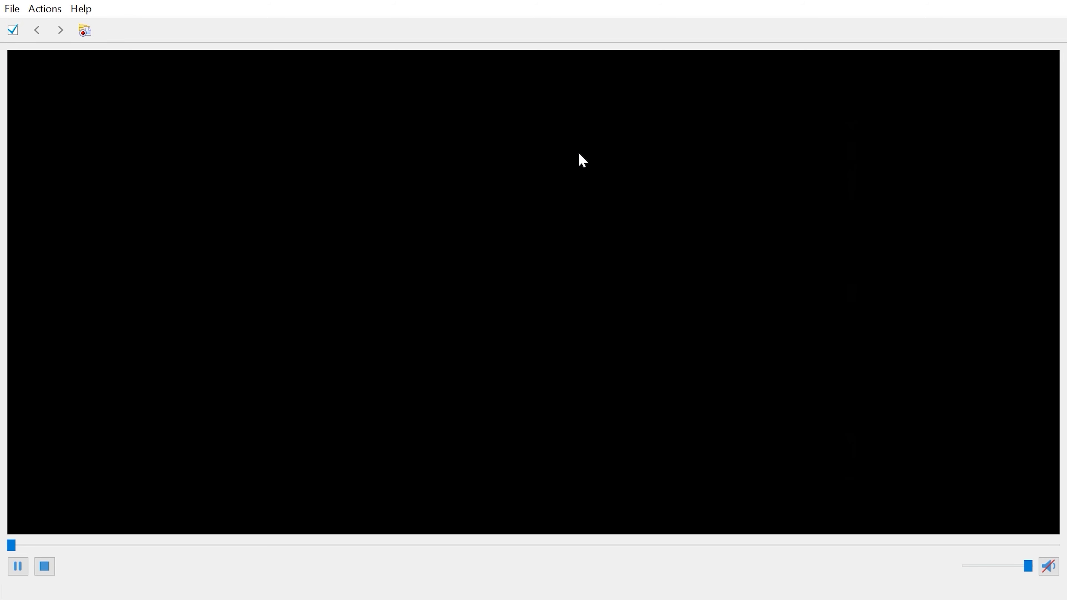
pyautogui.click(67, 170)
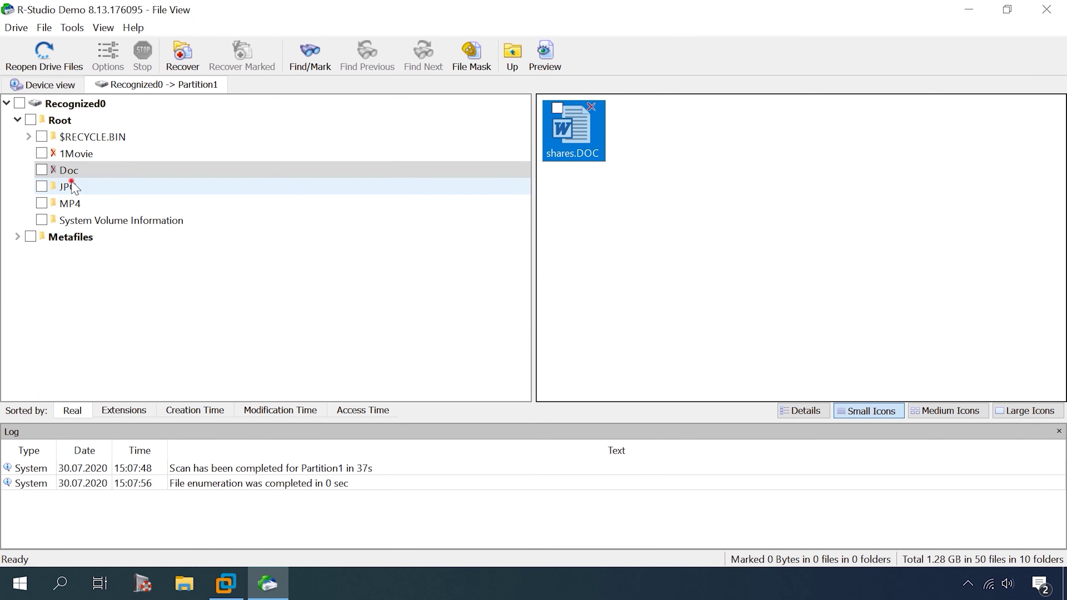
pyautogui.click(74, 187)
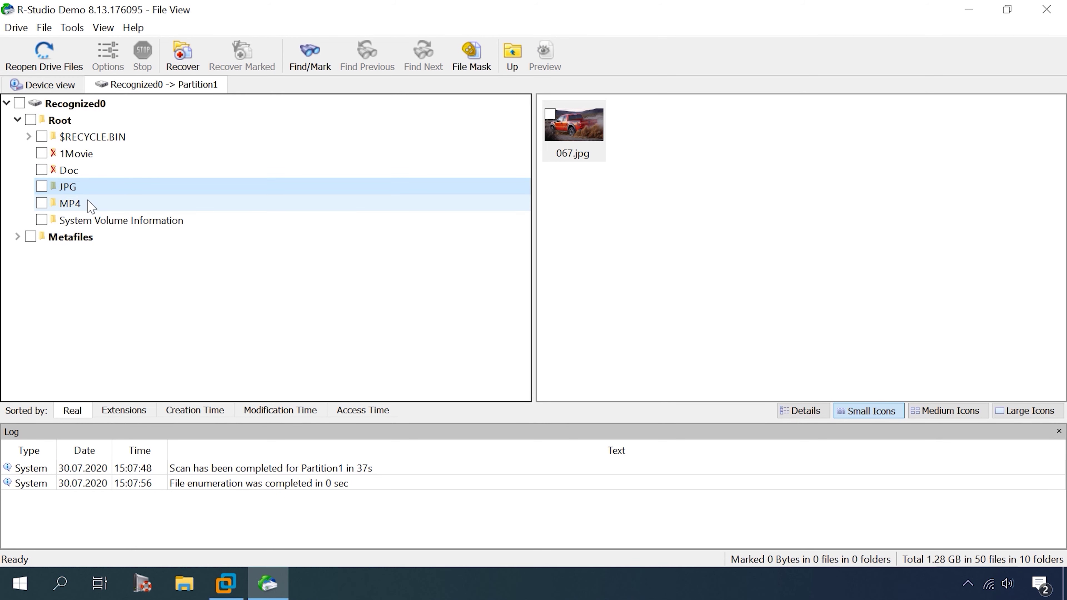
pyautogui.click(92, 205)
pyautogui.click(81, 120)
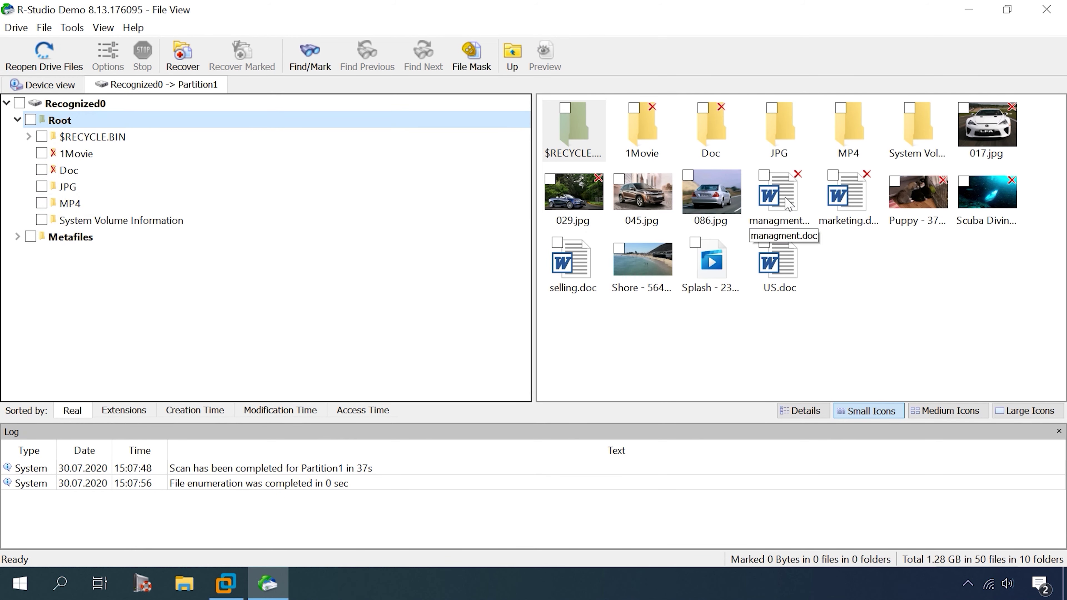
# Check the previews of managment.doc, marketing.doc, selling.doc and US.doc in Root.
pyautogui.click(794, 205)
pyautogui.click(847, 194)
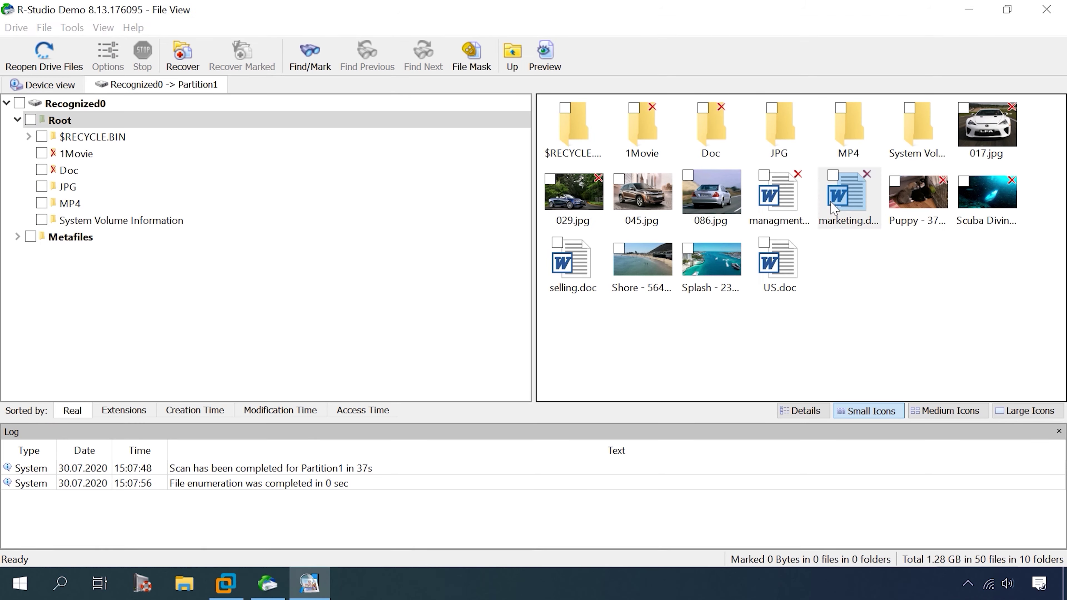
pyautogui.click(572, 264)
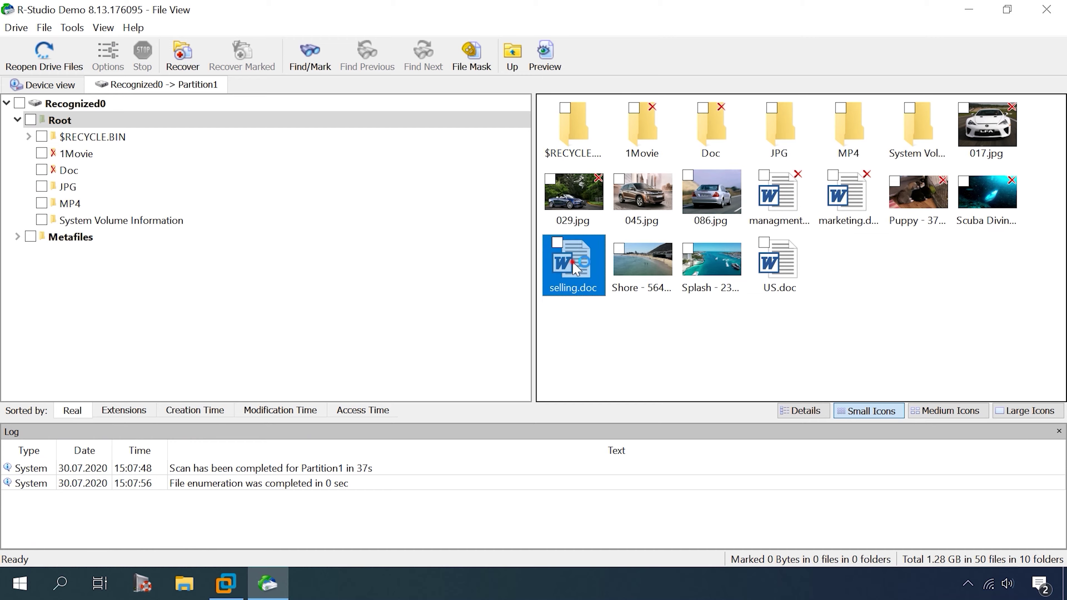
pyautogui.click(768, 271)
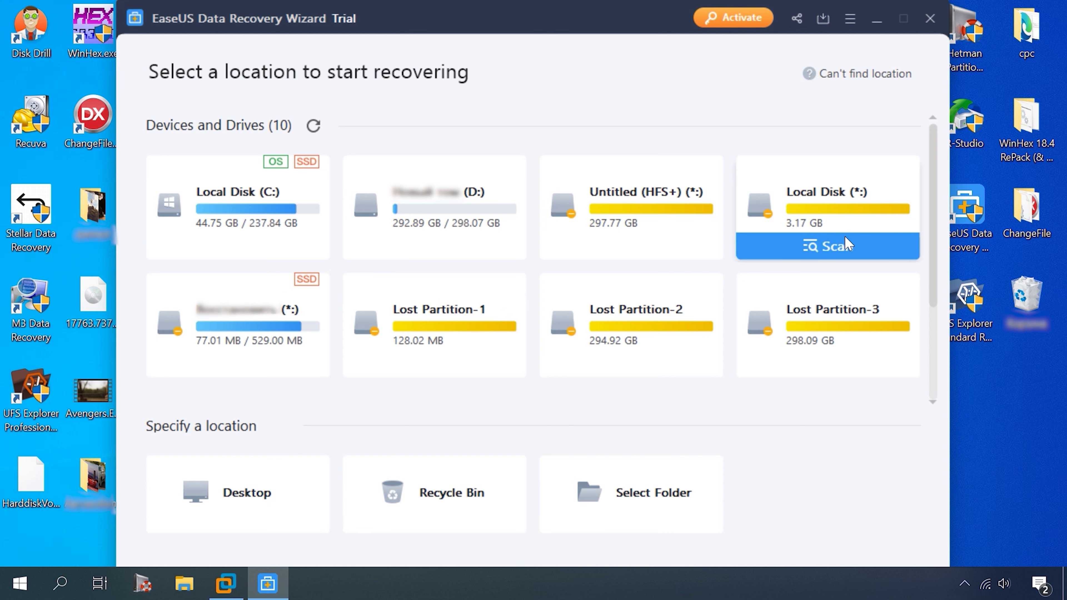
# In EaseUS Data Recovery Wizard, scan the 3.17 GB Local Disk and expand the Lost Files, Tags and Word folders in a widened tree.
pyautogui.click(845, 237)
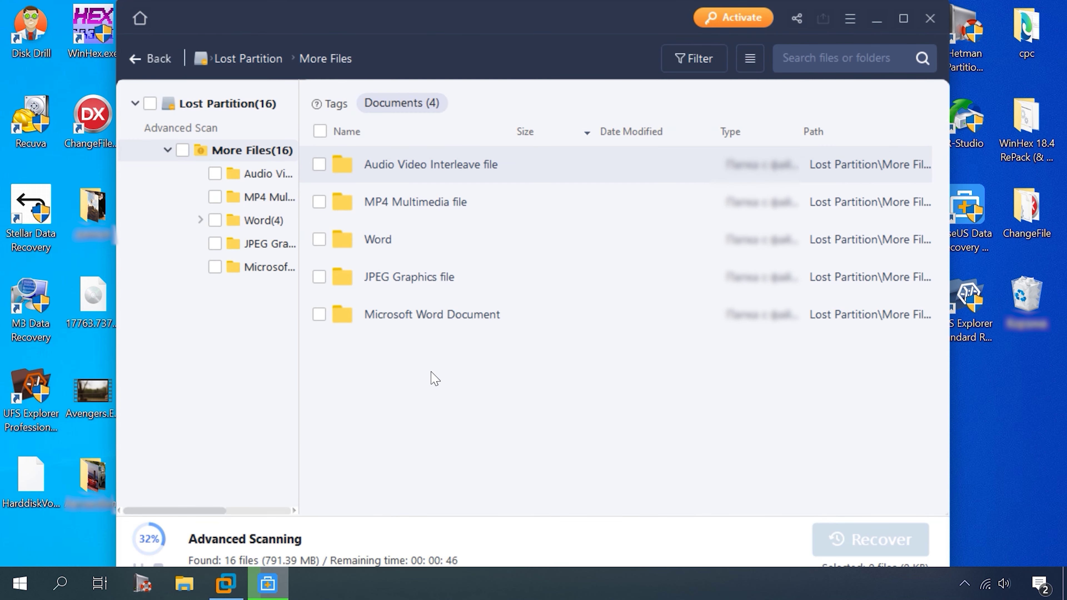
pyautogui.click(212, 155)
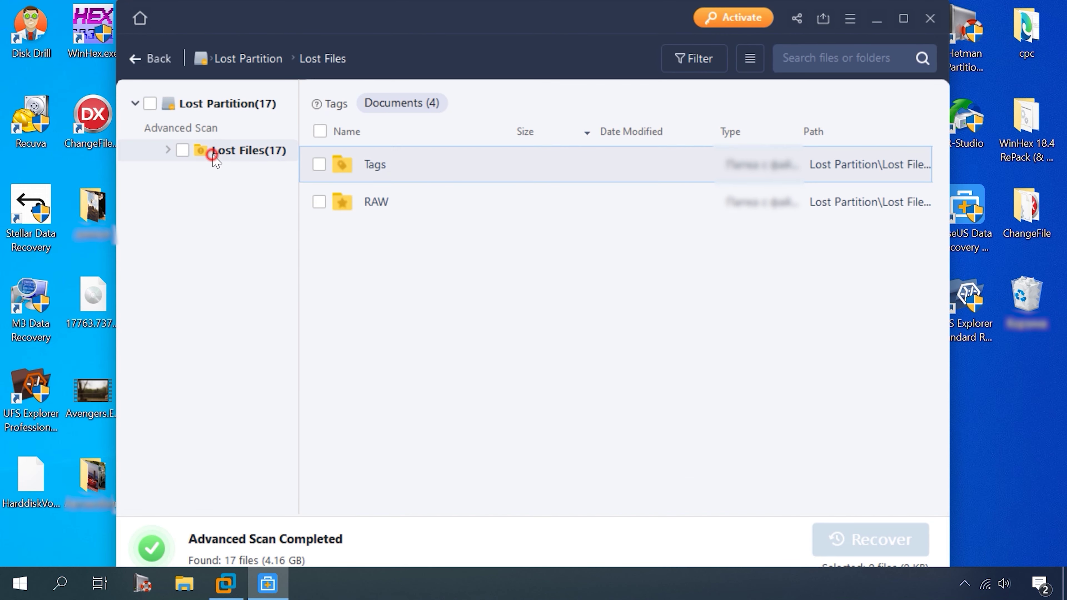
pyautogui.click(167, 150)
pyautogui.click(200, 174)
pyautogui.click(232, 196)
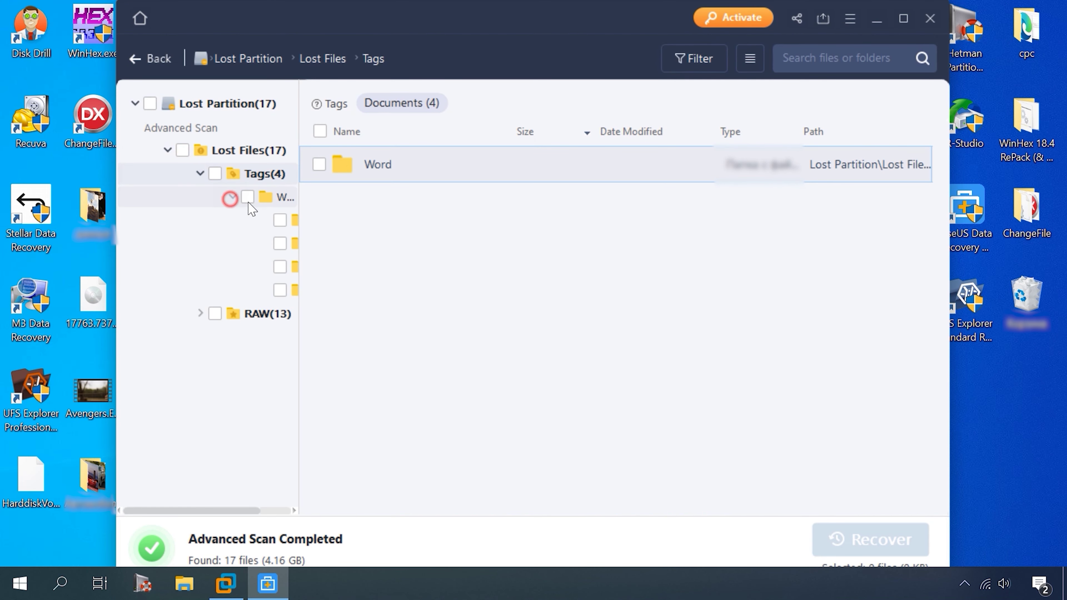
pyautogui.moveTo(346, 238); pyautogui.dragTo(367, 236)
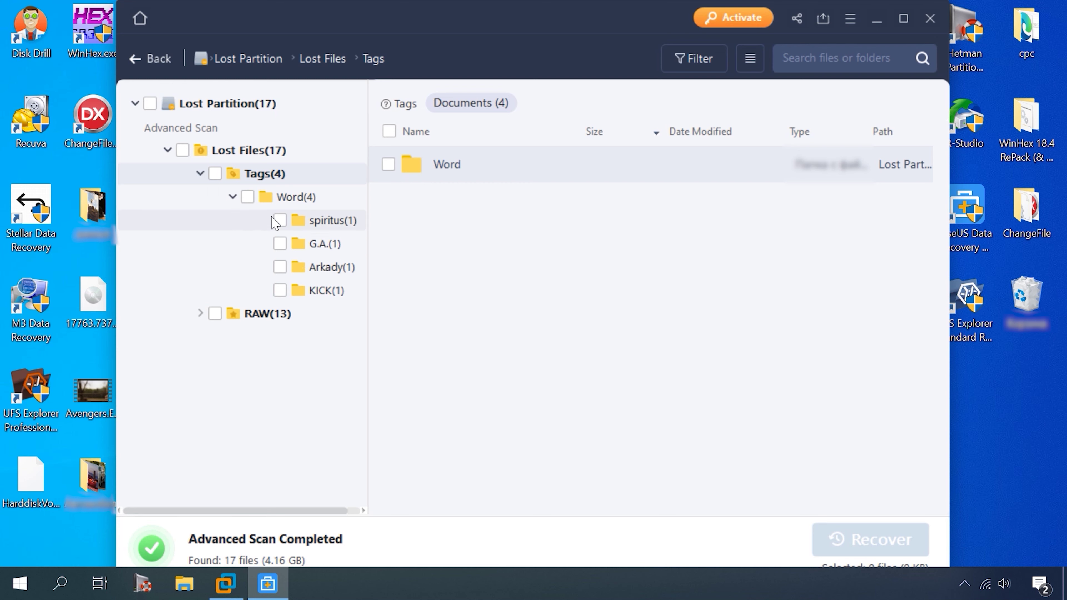
# Open each of the four subfolders of the Word folder under Tags and check the preview of its single document.
pyautogui.click(324, 220)
pyautogui.doubleClick(436, 166)
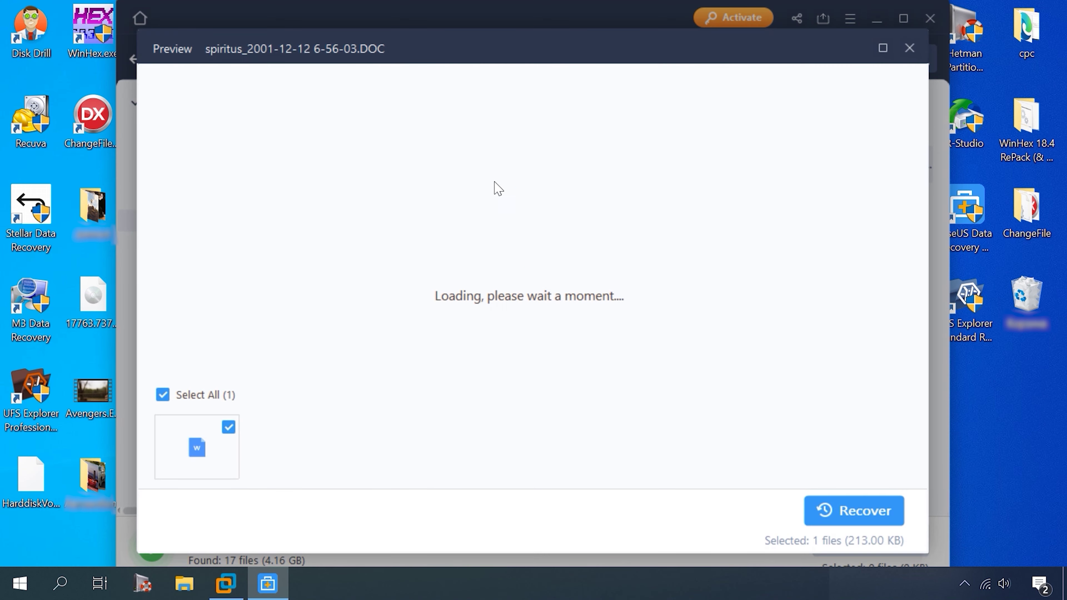
pyautogui.click(909, 48)
pyautogui.click(327, 244)
pyautogui.doubleClick(487, 168)
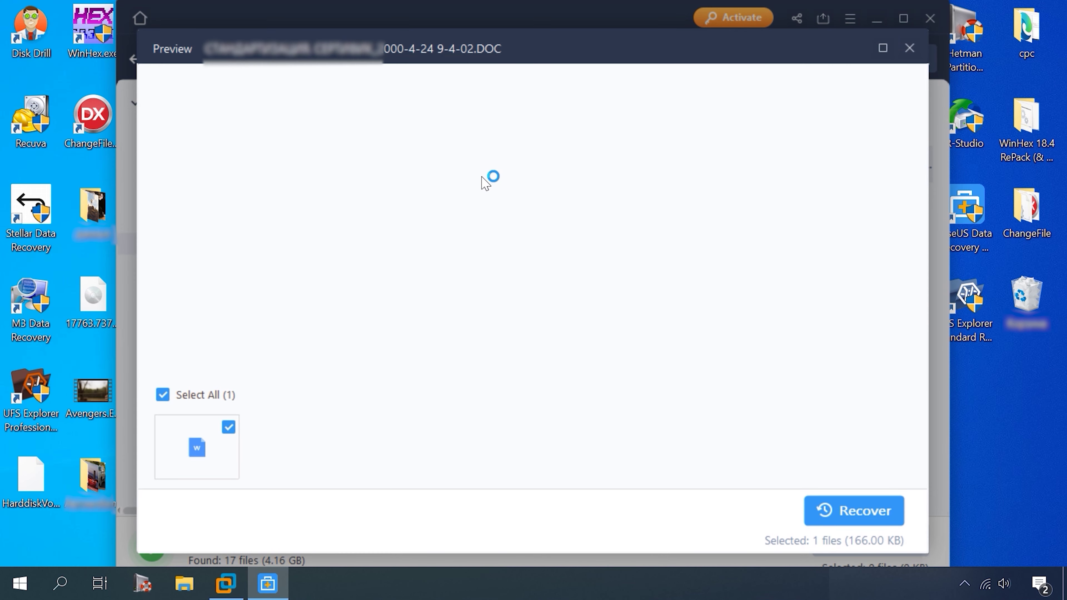
pyautogui.click(909, 47)
pyautogui.doubleClick(464, 170)
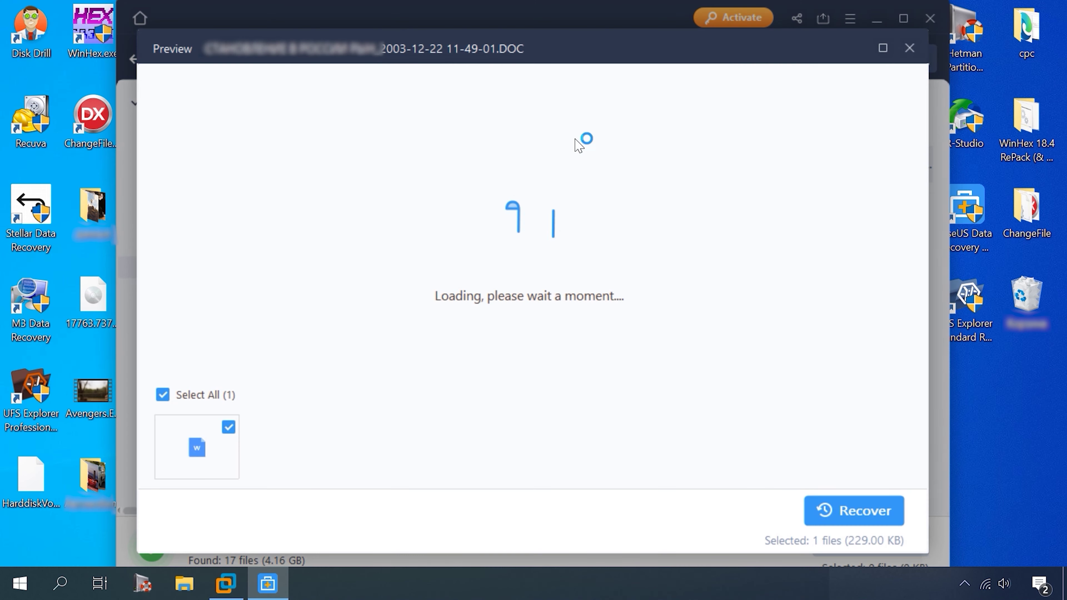
pyautogui.click(930, 56)
pyautogui.click(322, 289)
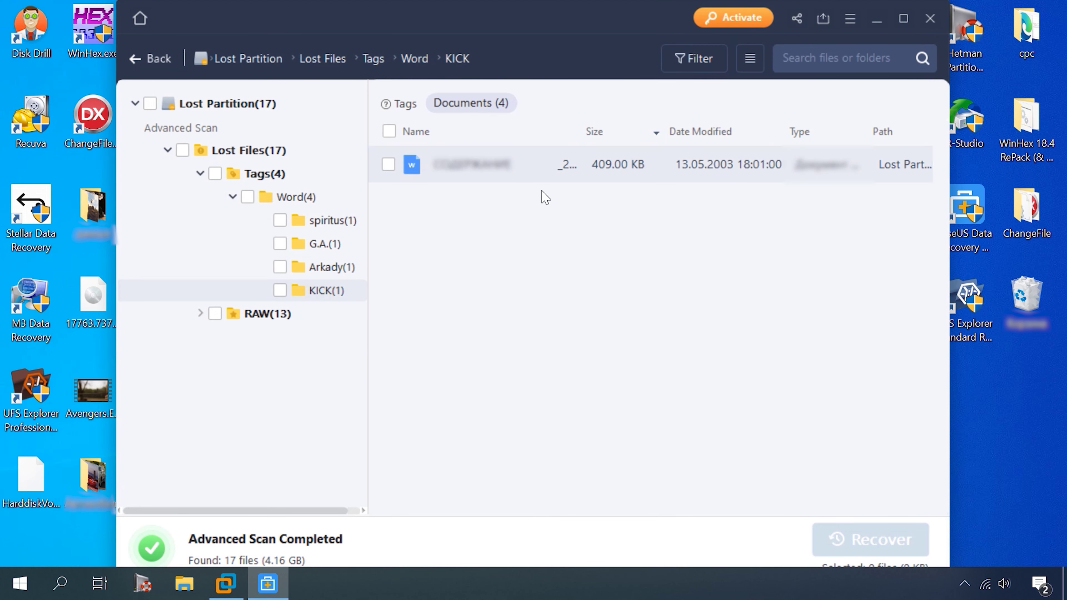
pyautogui.doubleClick(466, 166)
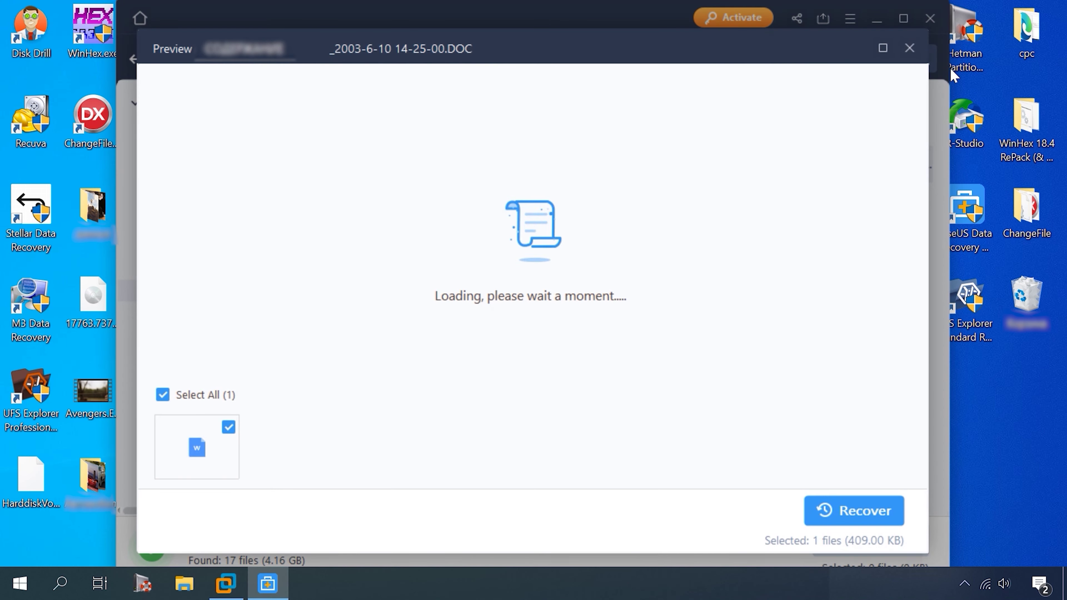
pyautogui.click(910, 47)
# Show the files as large icons, expand the RAW folder and check the preview of FILE0.SWF in the ShockWave Flash folder.
pyautogui.click(750, 58)
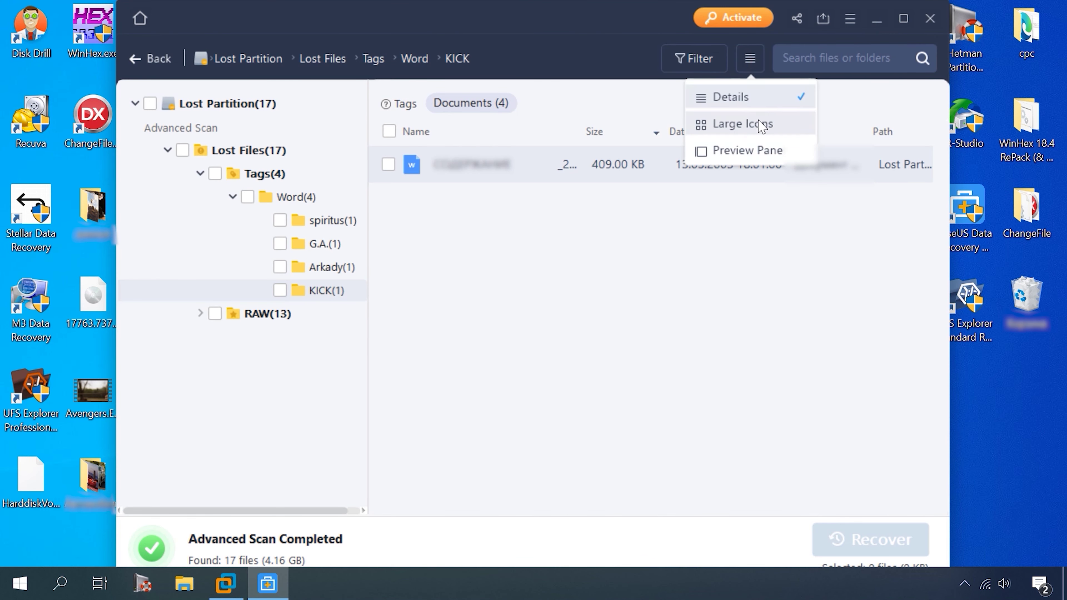
pyautogui.click(752, 122)
pyautogui.click(202, 313)
pyautogui.click(302, 337)
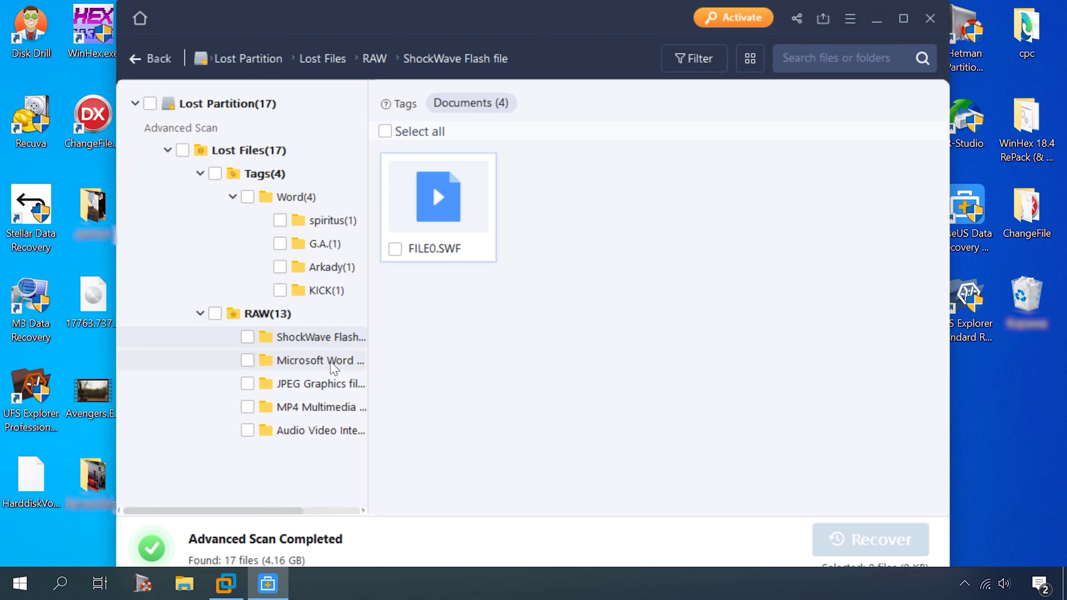
pyautogui.doubleClick(435, 248)
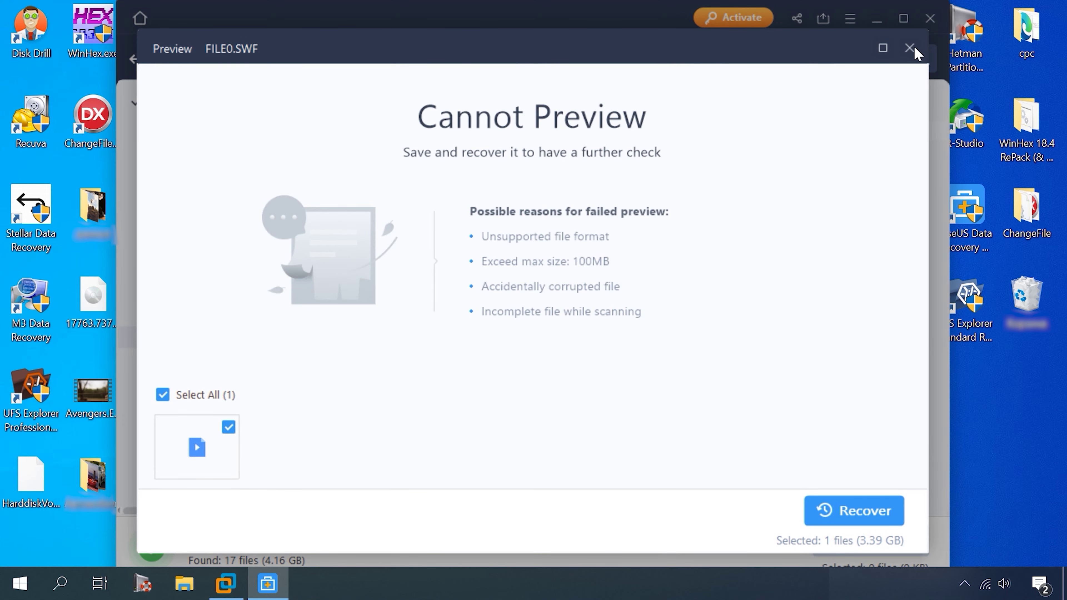
pyautogui.click(909, 47)
# Check the preview of 776192-7763630.DOC in the Microsoft Word folder under RAW.
pyautogui.click(310, 360)
pyautogui.doubleClick(434, 235)
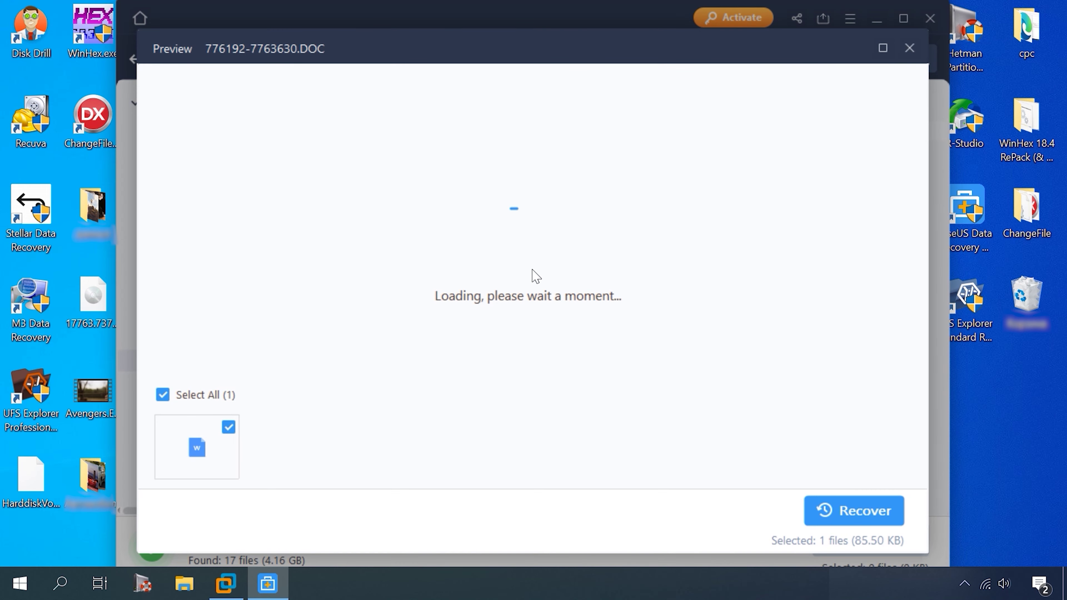
pyautogui.press('Escape')
# Look through the JPEG Graphics and MP4 Multimedia folders, and preview the video in the Audio Video Interleave folder.
pyautogui.click(313, 384)
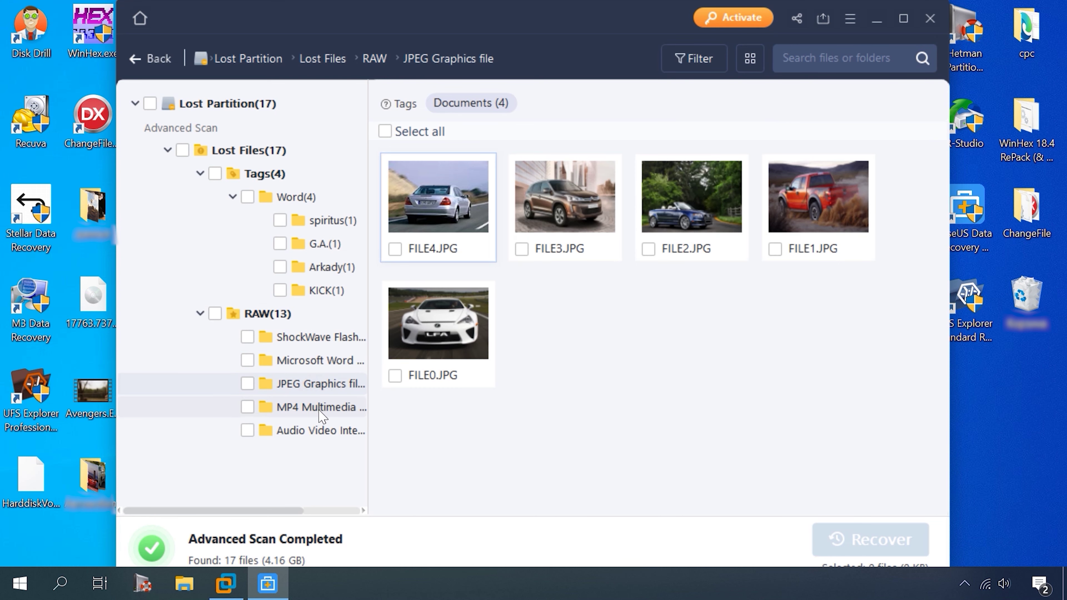
pyautogui.click(317, 411)
pyautogui.click(597, 206)
pyautogui.click(311, 431)
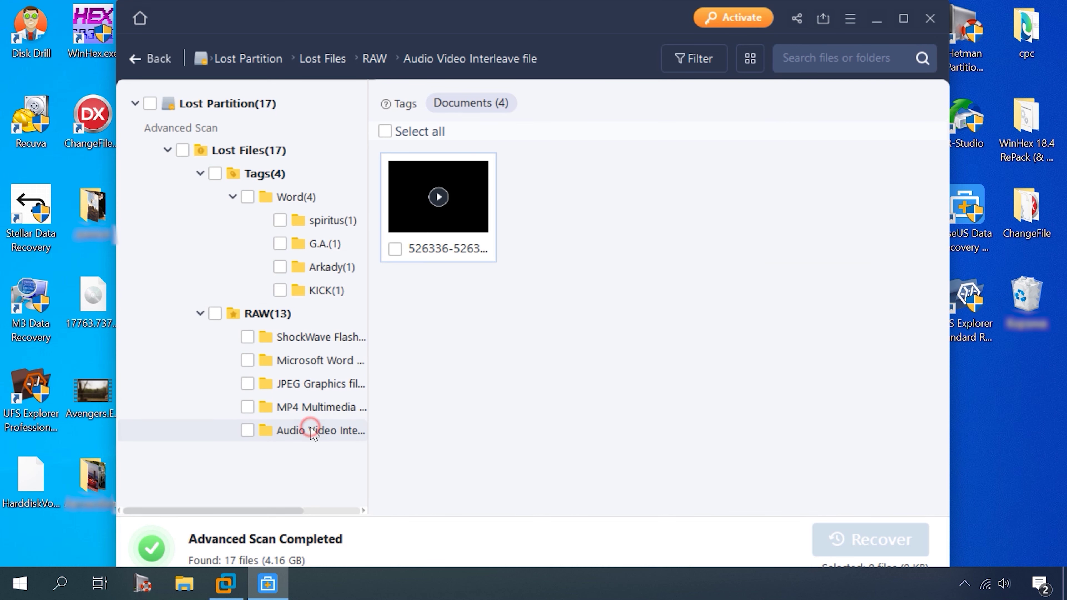
pyautogui.doubleClick(465, 213)
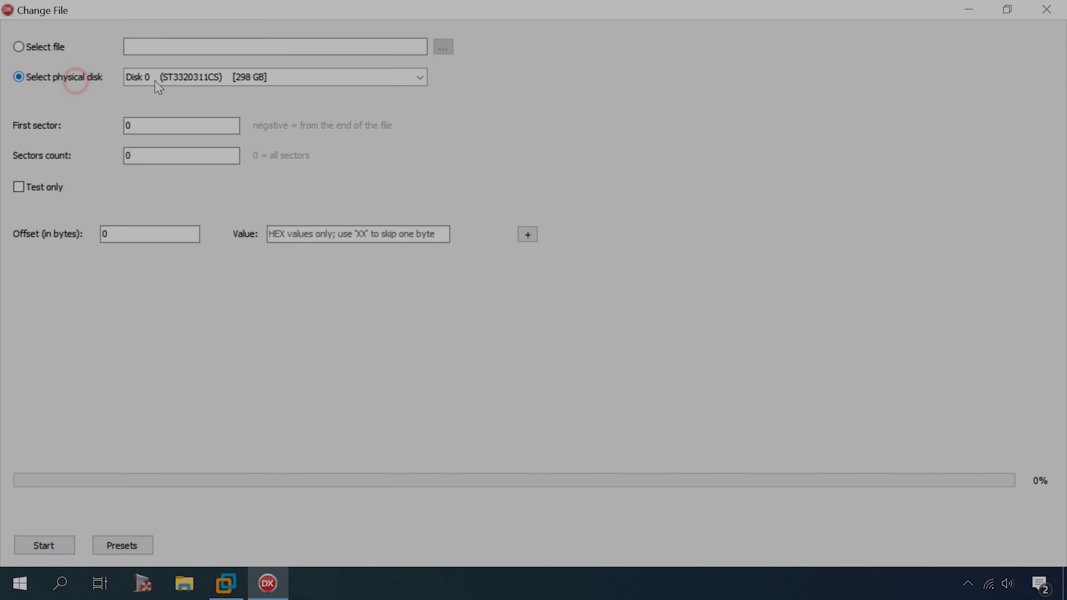
# In Change File, select physical Disk 1 as the target and load the ReFS Superblocks preset.
pyautogui.click(167, 77)
pyautogui.click(193, 106)
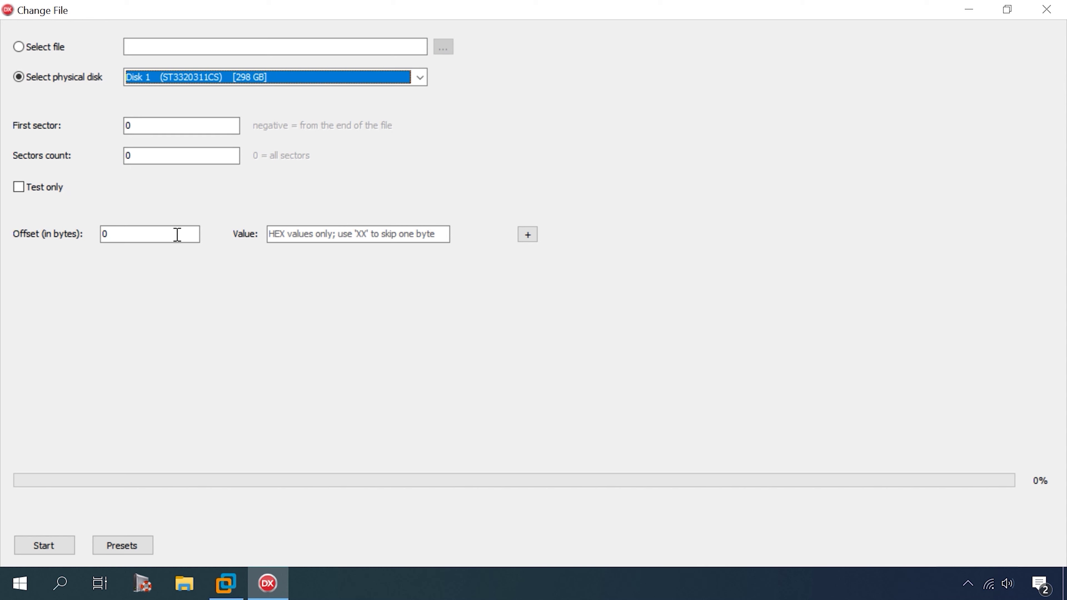
pyautogui.click(126, 545)
pyautogui.moveTo(150, 543)
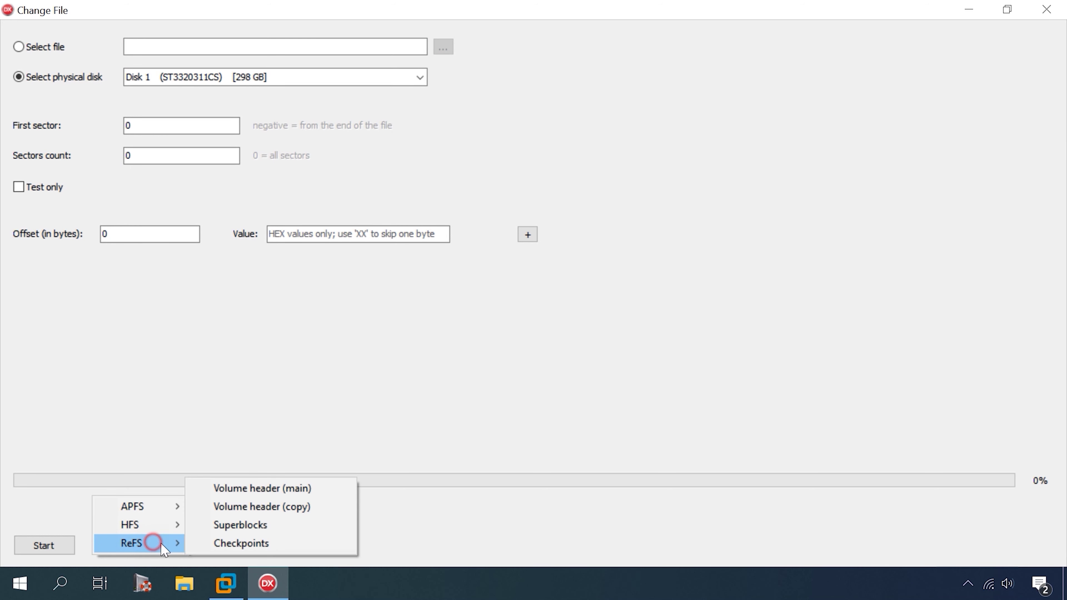
pyautogui.click(270, 527)
# Launch Hetman Partition Recovery and open the properties of the 3.17 GB Local Disk 1 on Disk 1.
pyautogui.rightClick(142, 583)
pyautogui.click(168, 519)
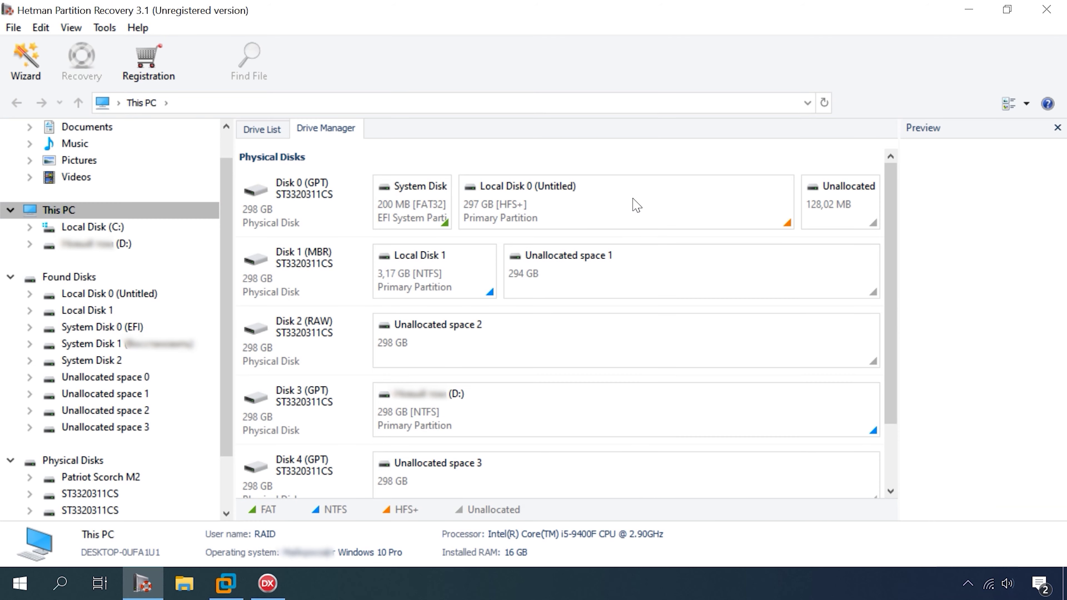
pyautogui.rightClick(430, 251)
pyautogui.click(483, 403)
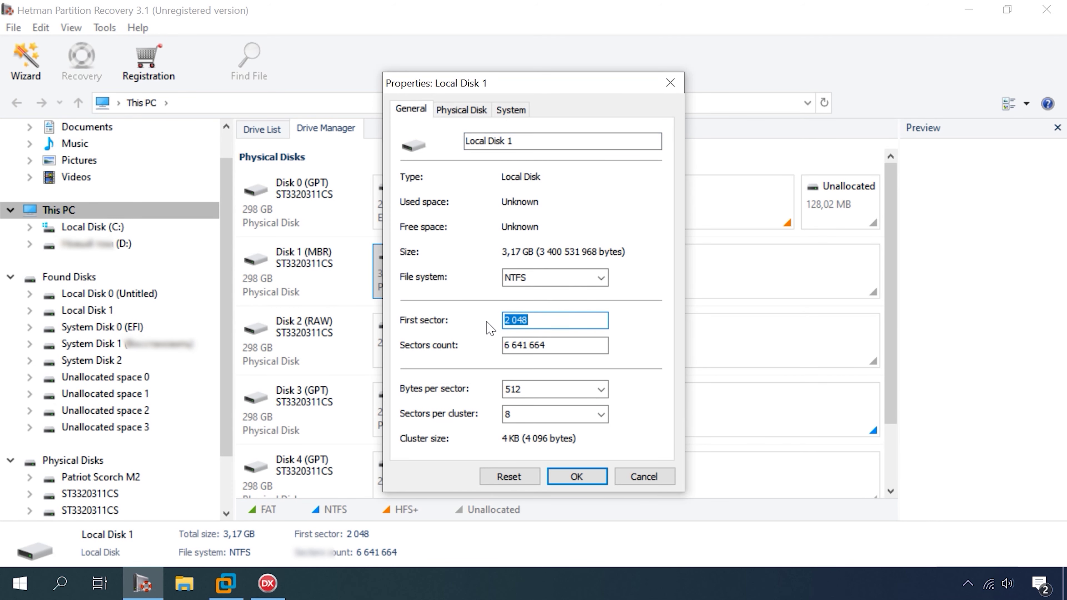
# Copy the partition's first sector, 2048, into Change File as the first sector.
pyautogui.hotkey('ctrl', 'c')
pyautogui.click(268, 583)
pyautogui.doubleClick(142, 126)
pyautogui.hotkey('ctrl', 'v')
# Copy the partition's sectors count, 6641664, into Change File and start overwriting the superblocks at offset 0.
pyautogui.hotkey('alt', 'Tab')
pyautogui.press('Tab')
pyautogui.click(268, 583)
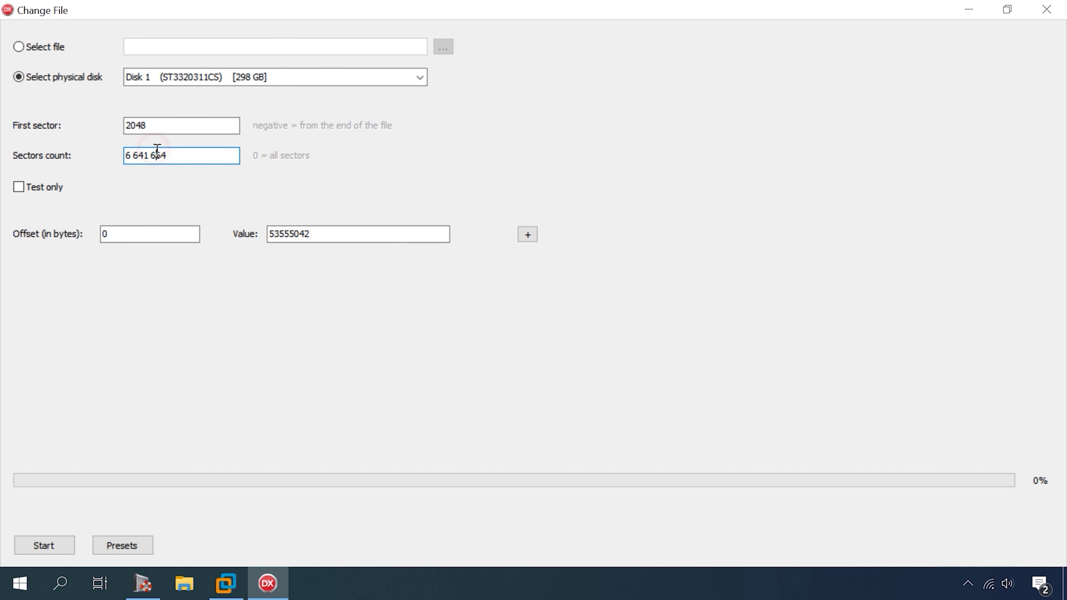
pyautogui.click(153, 234)
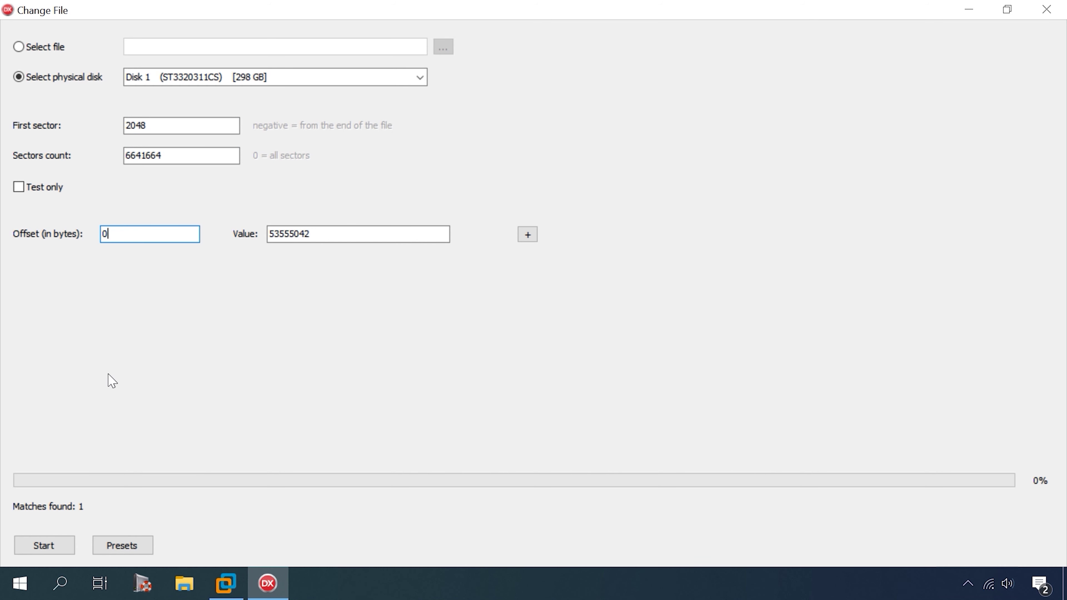
pyautogui.click(44, 546)
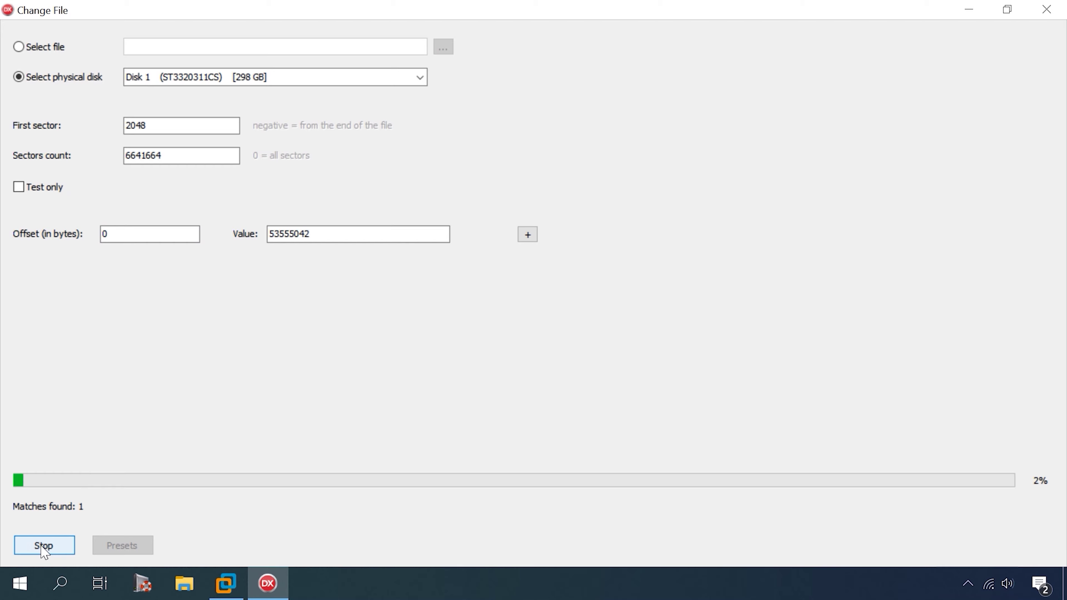